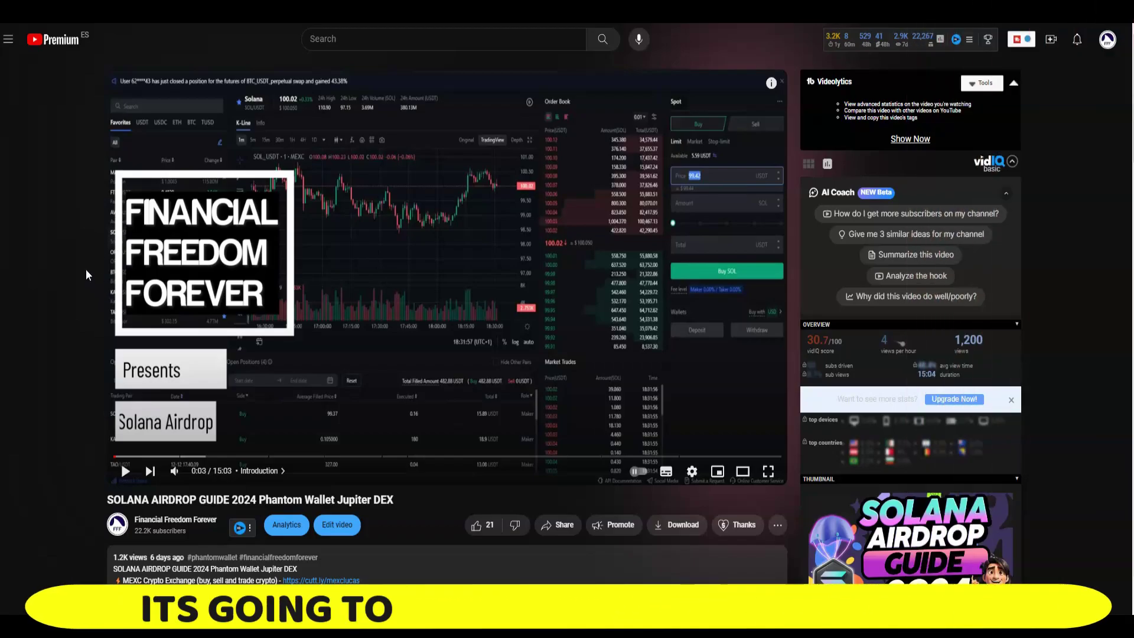
Scroll the Phantom site and highlight Solana's current price of 103.23.
mouse_move(906, 545)
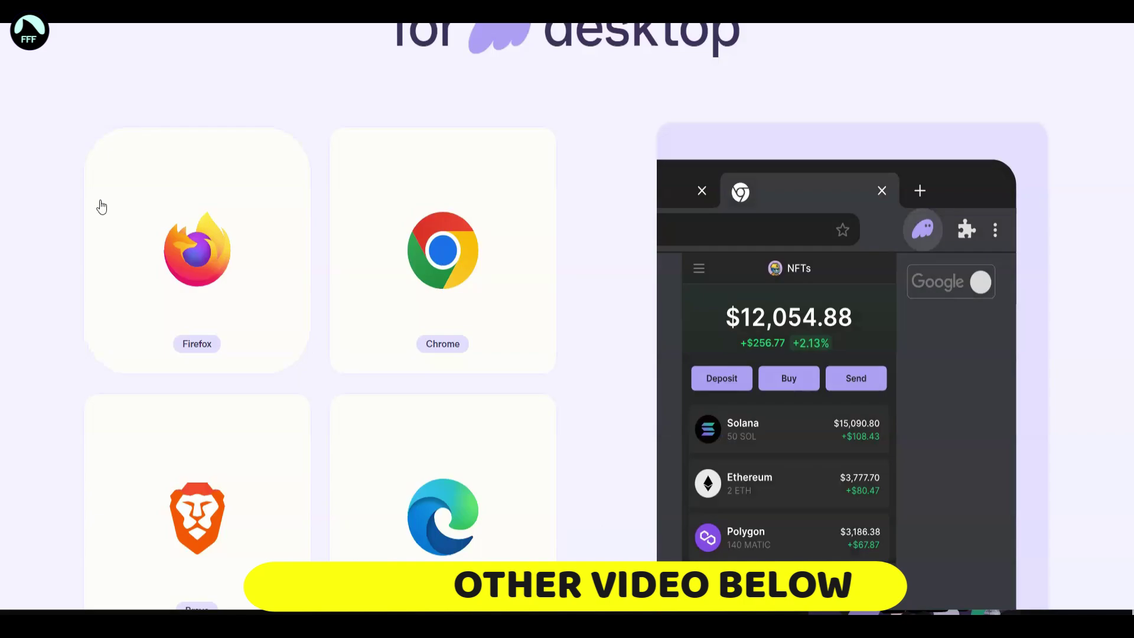
scroll(99, 209, "up", 4)
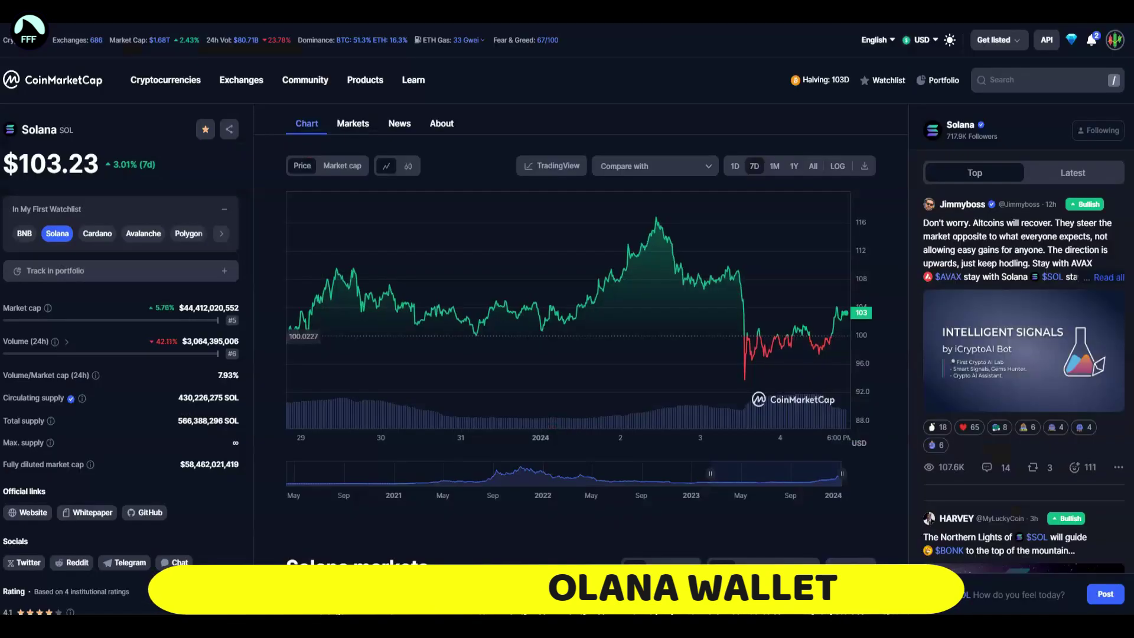
left_click_drag(19, 164, 166, 174)
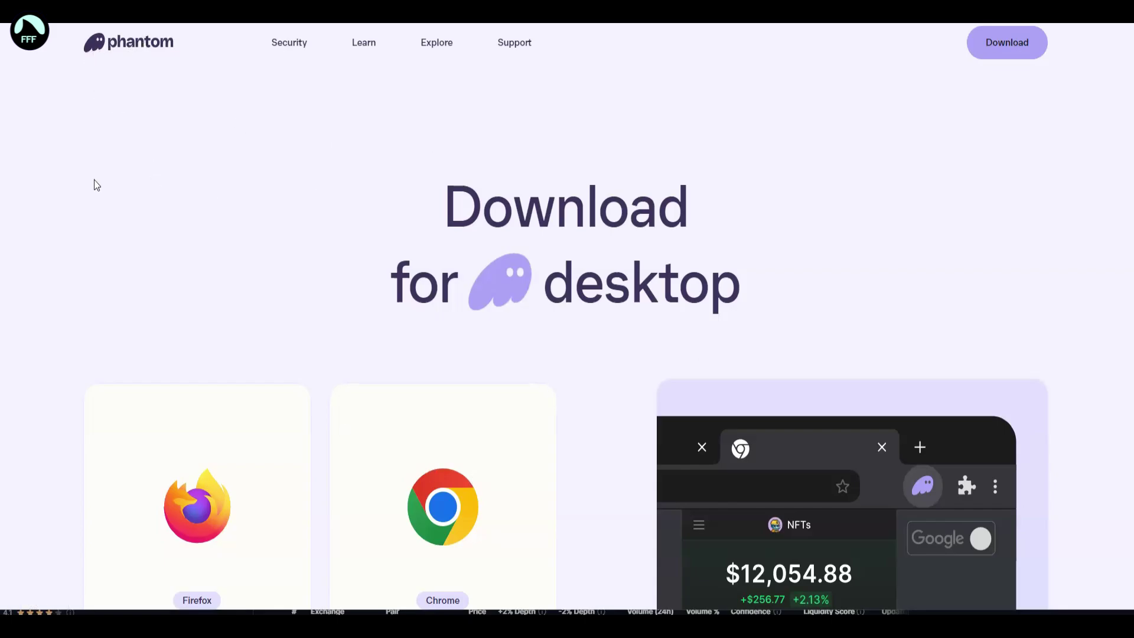
scroll(281, 278, "down", 5)
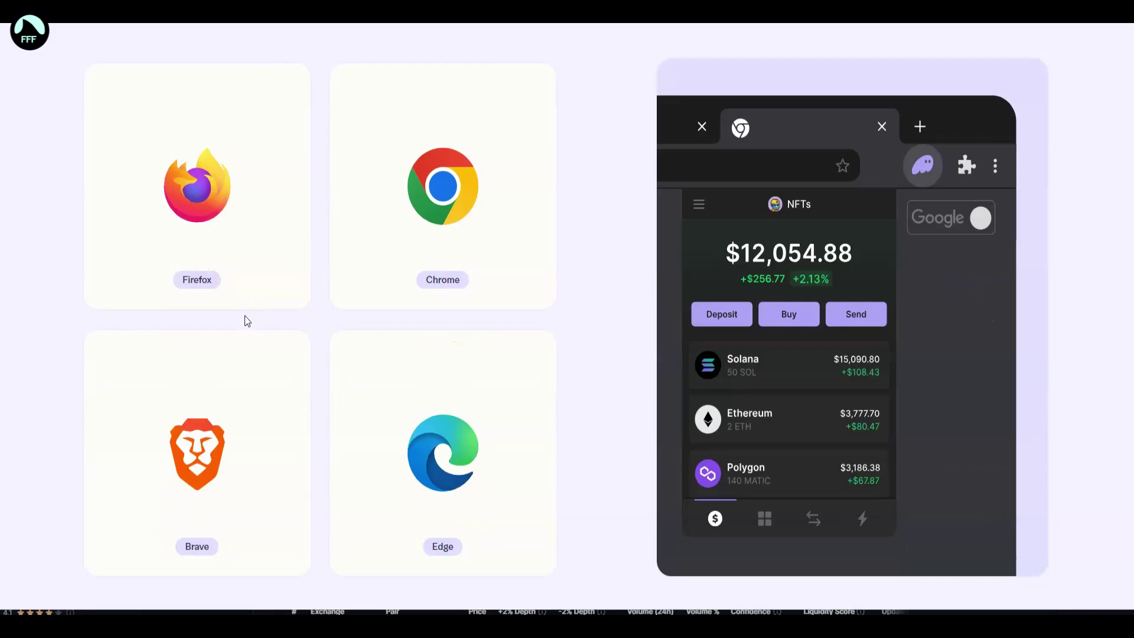
scroll(246, 319, "up", 5)
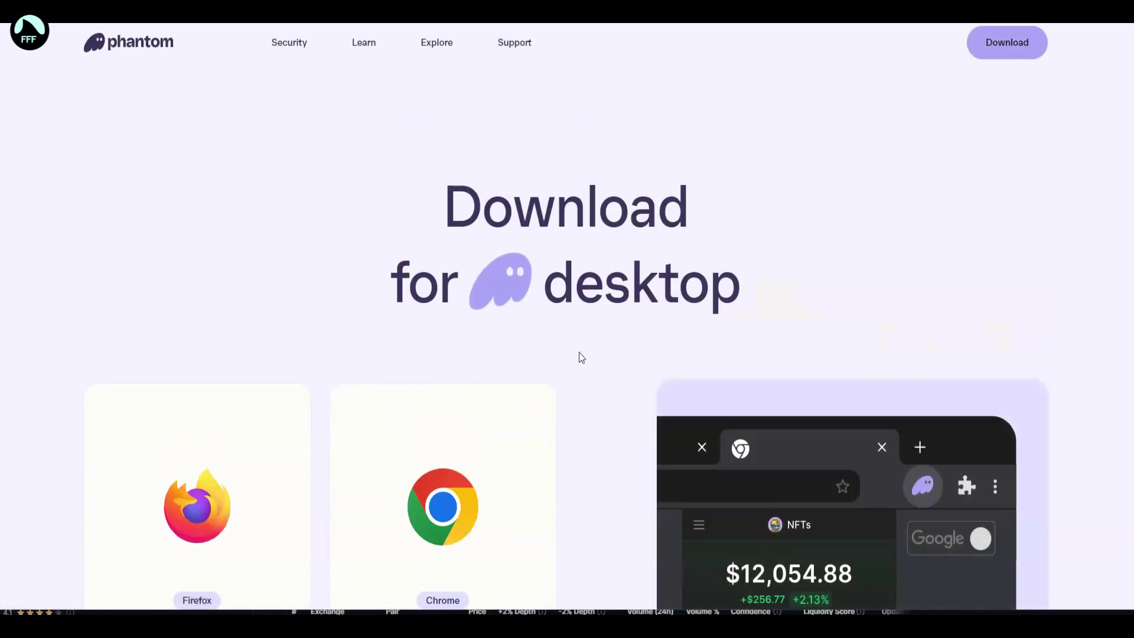
scroll(136, 303, "down", 4)
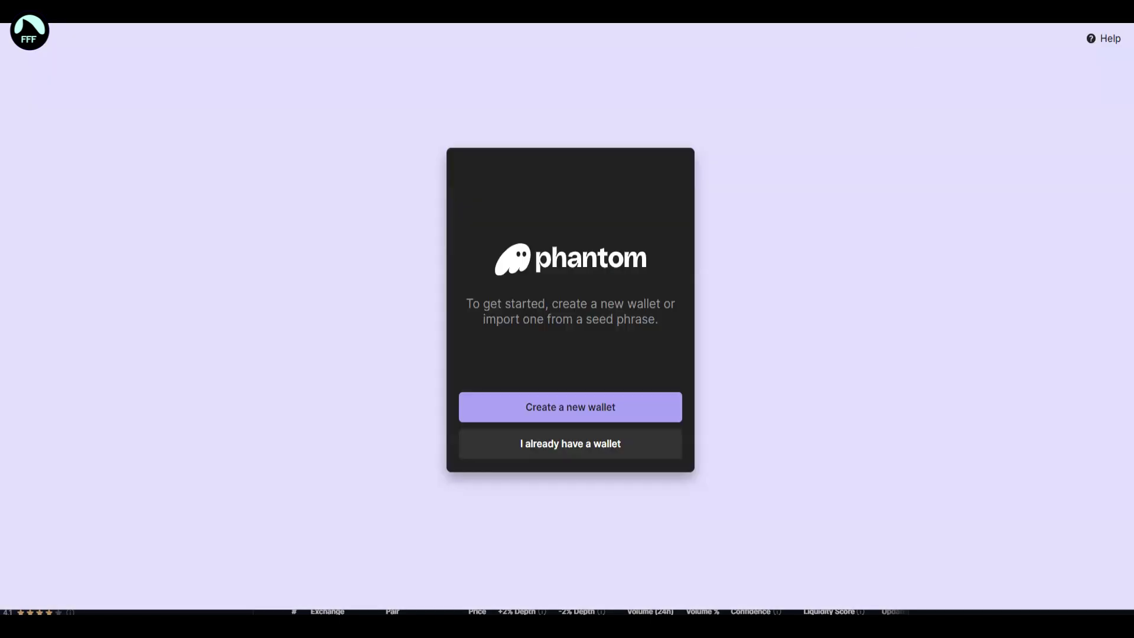
Open the Phantom extension and set and submit a new wallet's unlock password.
left_click(1054, 11)
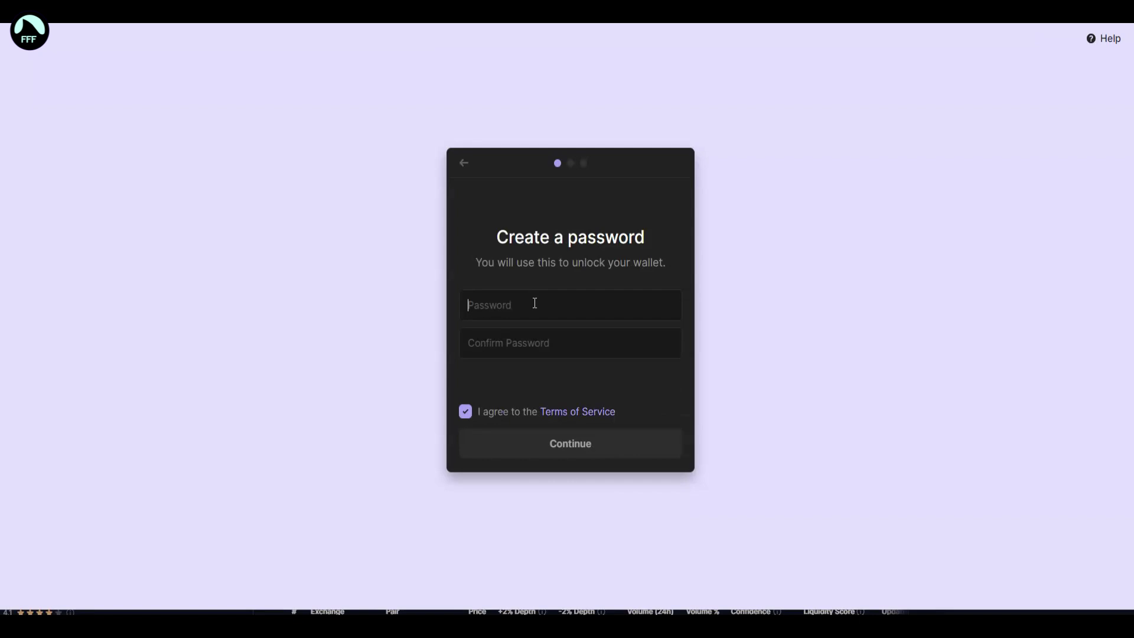
type("••")
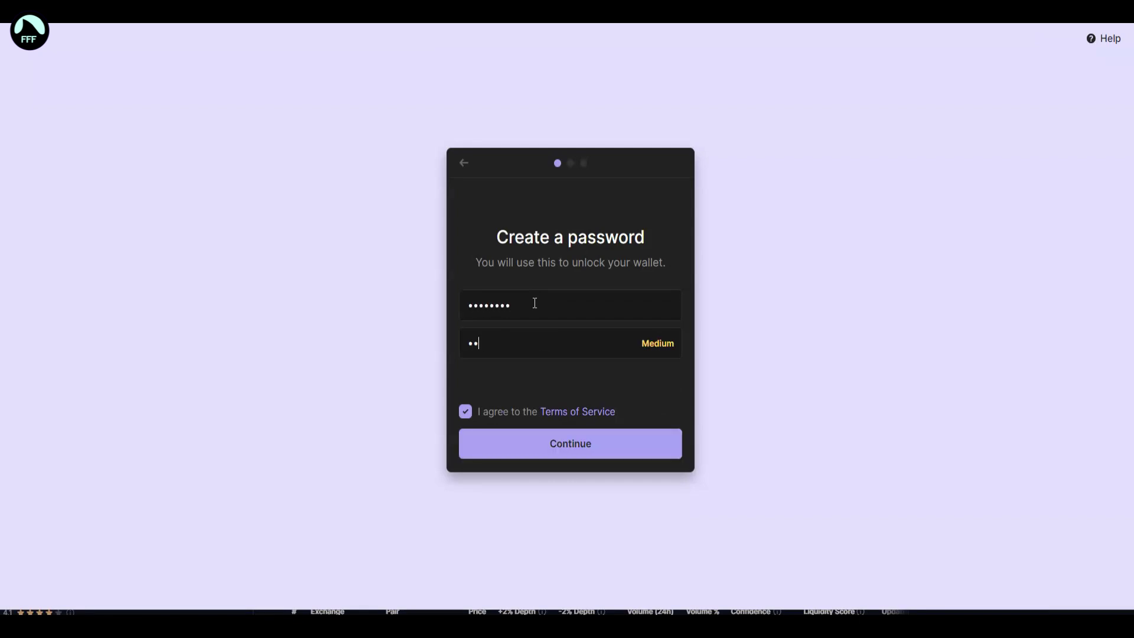
type("••••")
key("Return")
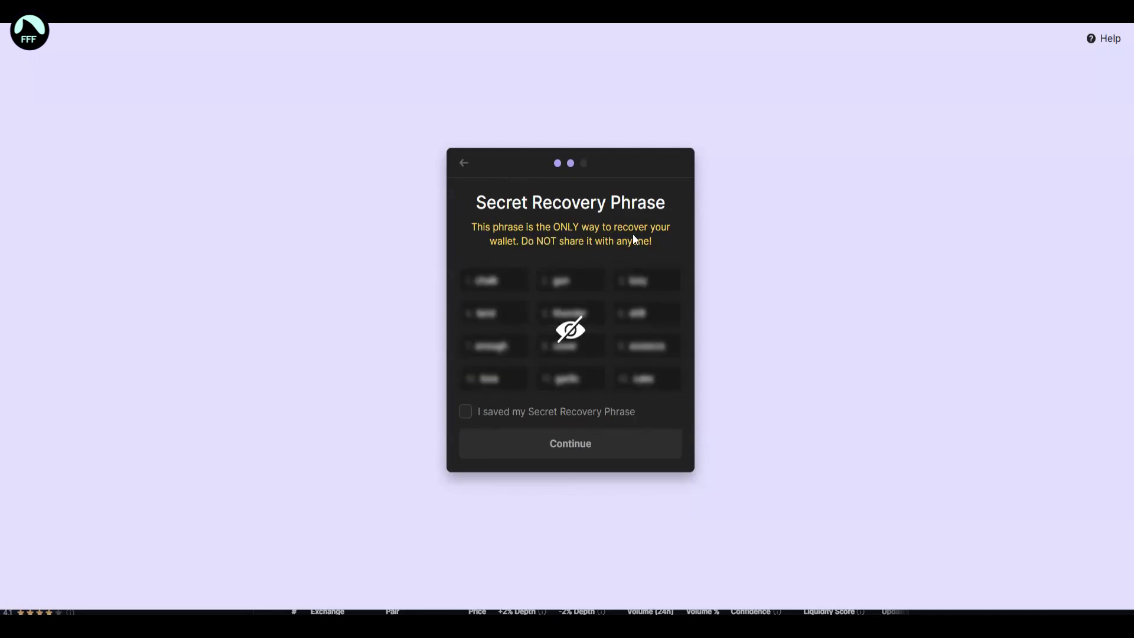
Reveal the 12-word recovery phrase, mark it as saved, and continue setup.
mouse_move(534, 388)
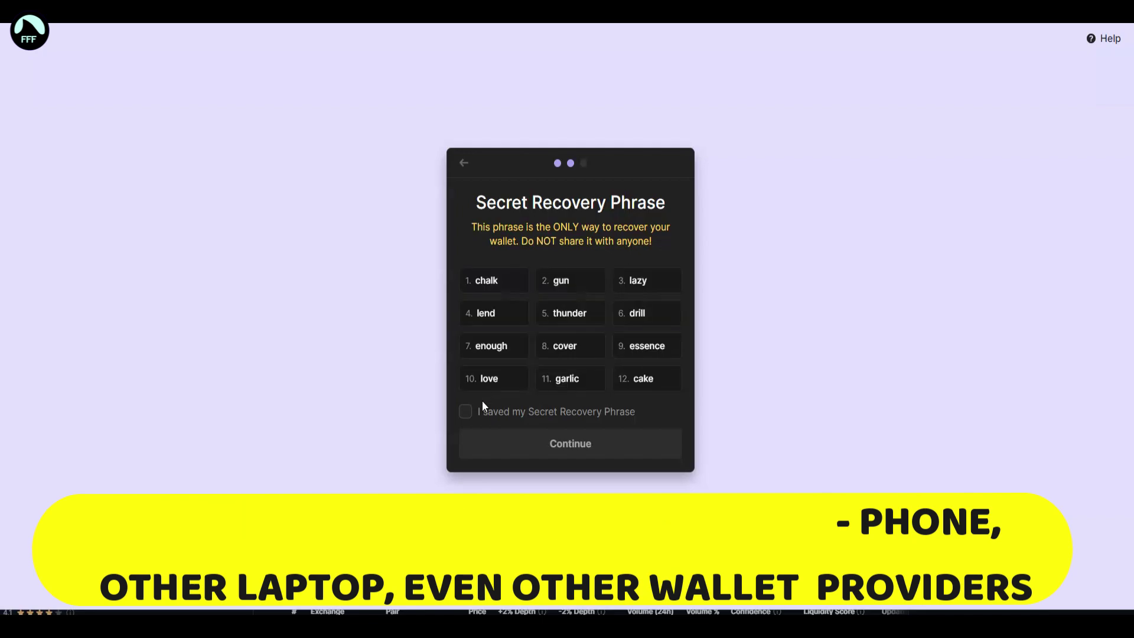
left_click(466, 412)
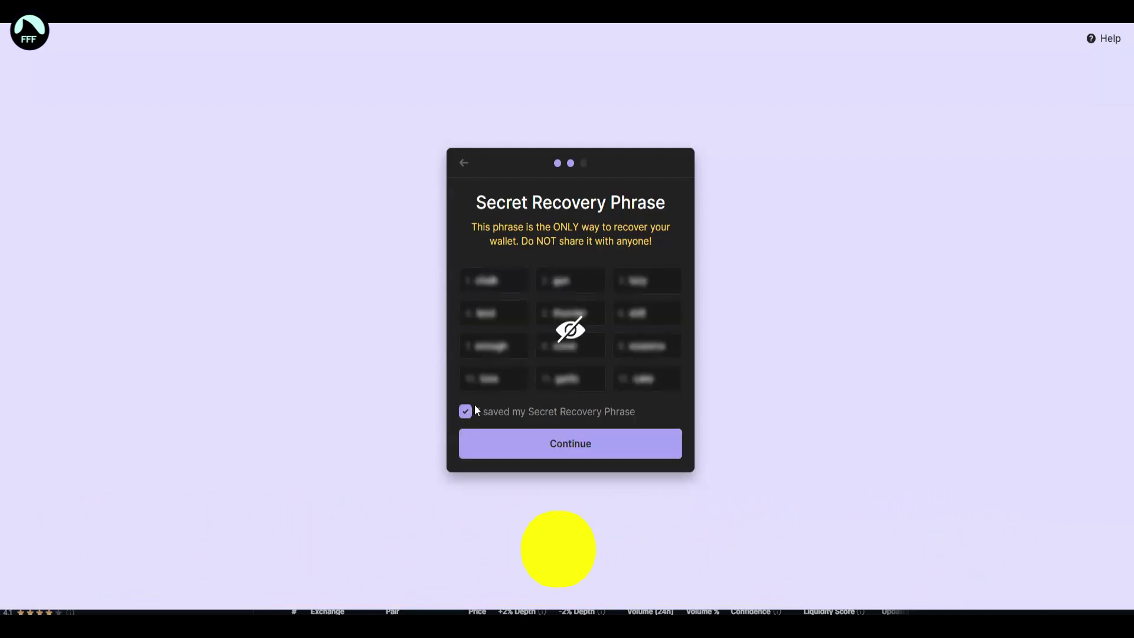
left_click(581, 455)
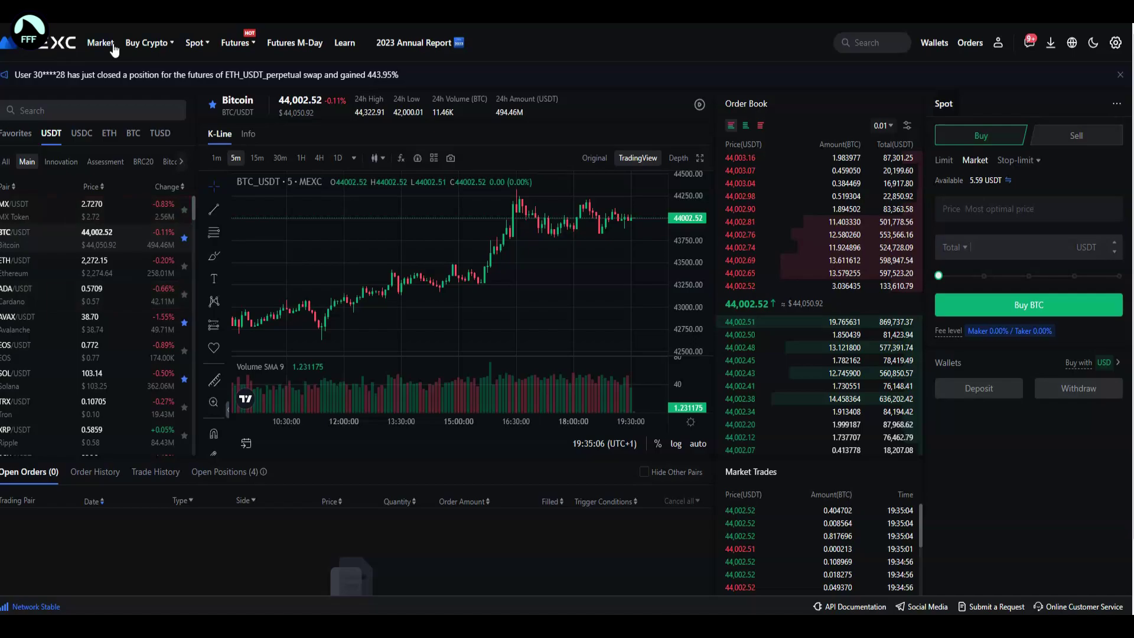
Search 'sol' and open the SOL/USDT spot trading pair.
mouse_move(198, 55)
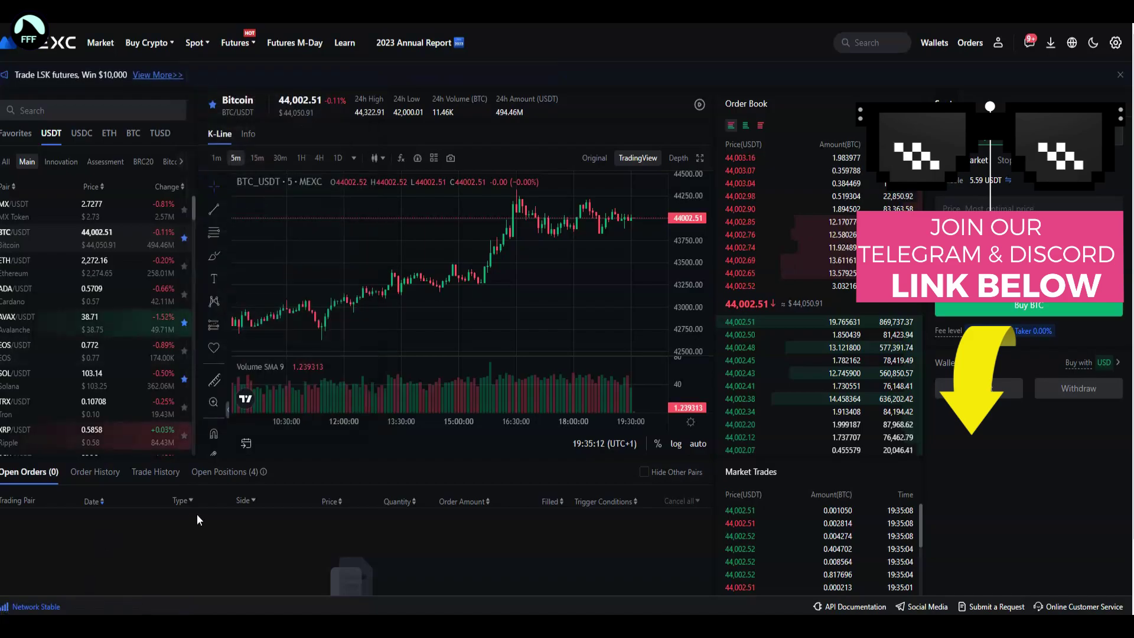
left_click(47, 112)
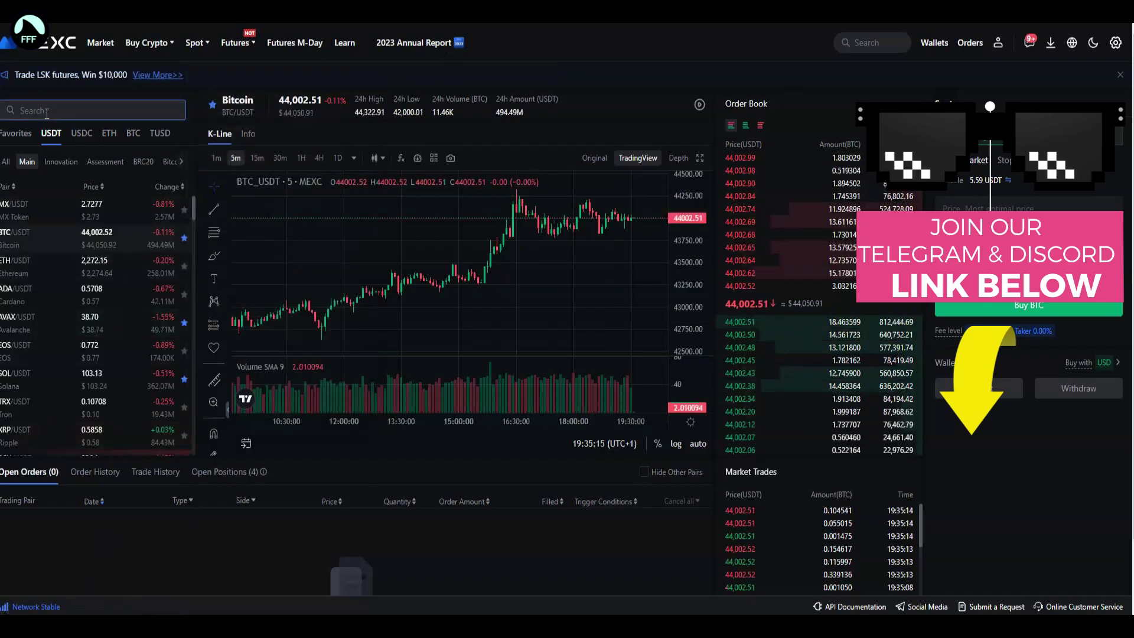
type("sol")
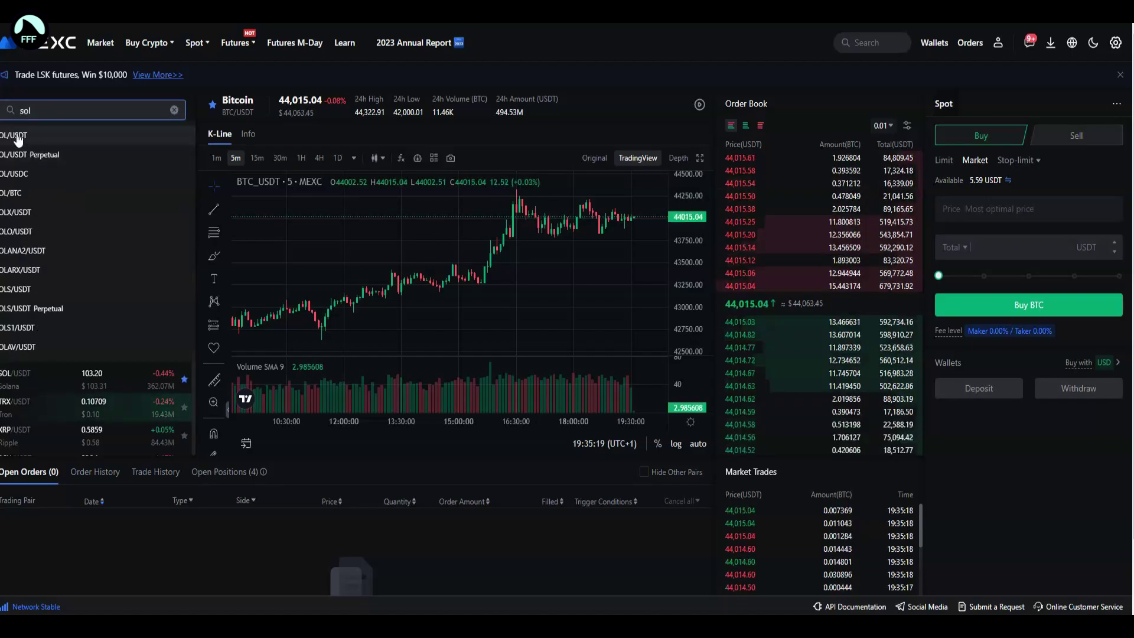
left_click(25, 137)
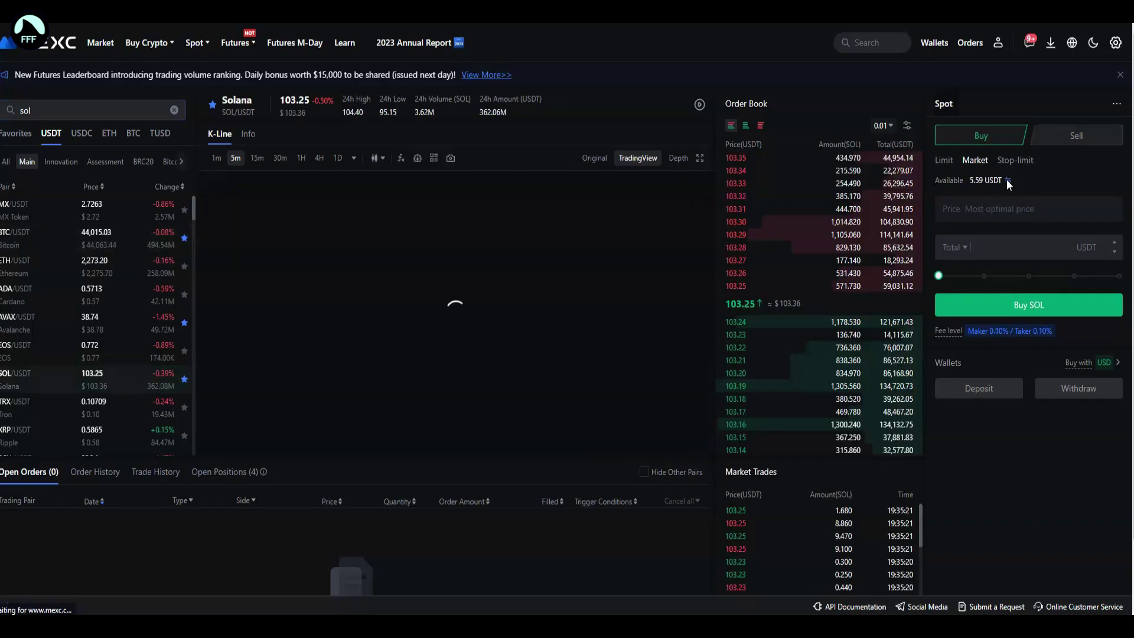
Set up a market buy of SOL using nearly all of the 5.59 USDT balance.
left_click_drag(972, 178, 1002, 180)
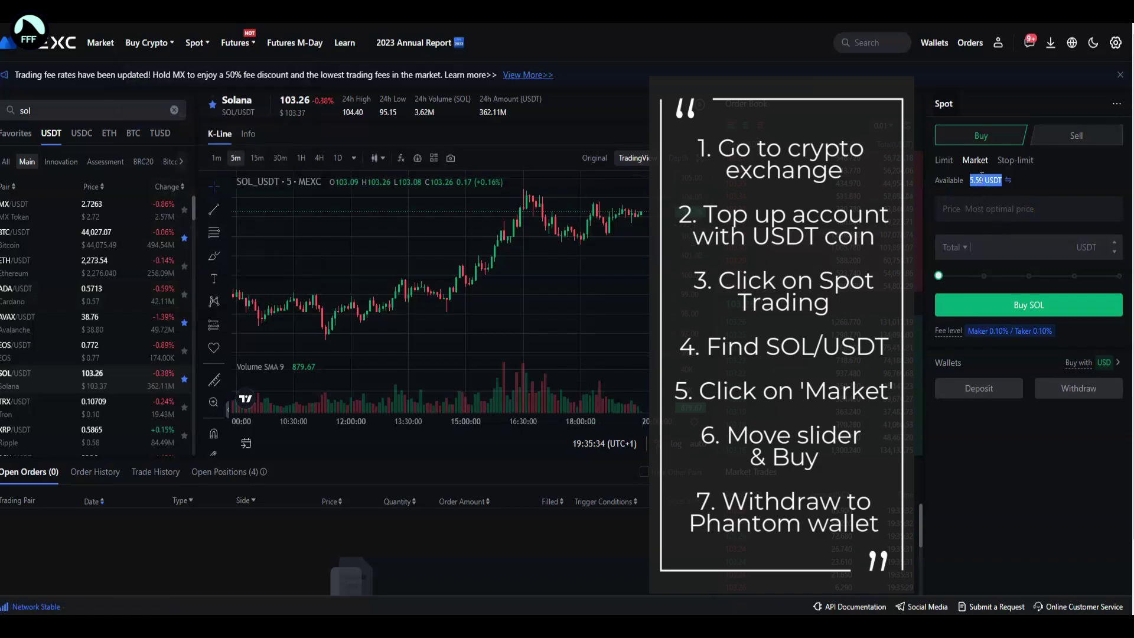
left_click(973, 171)
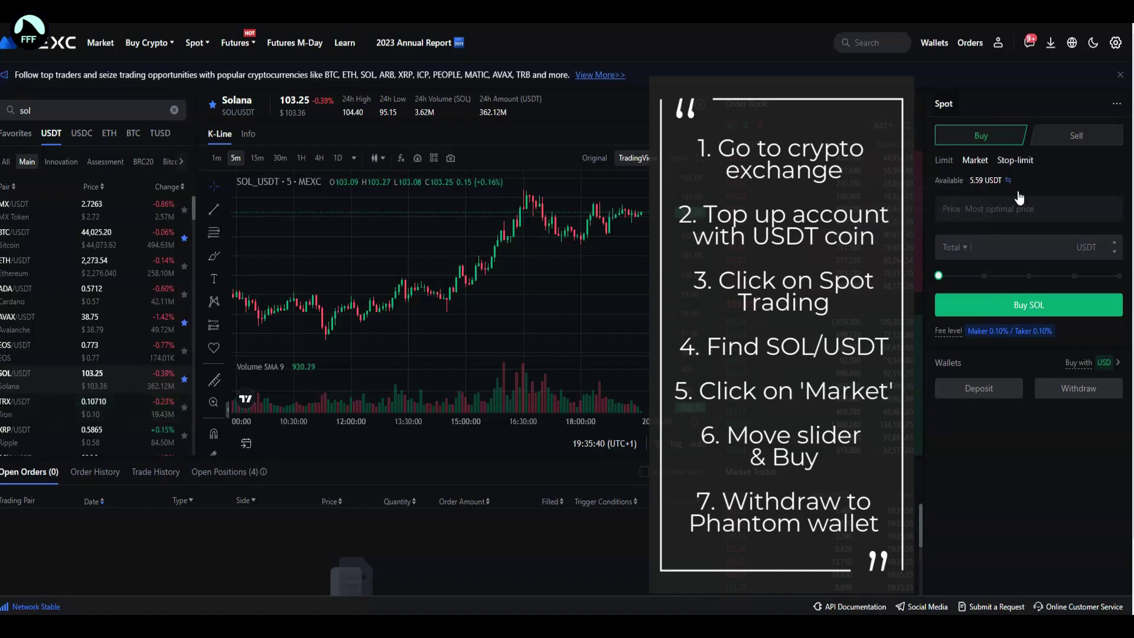
left_click_drag(938, 276, 1114, 277)
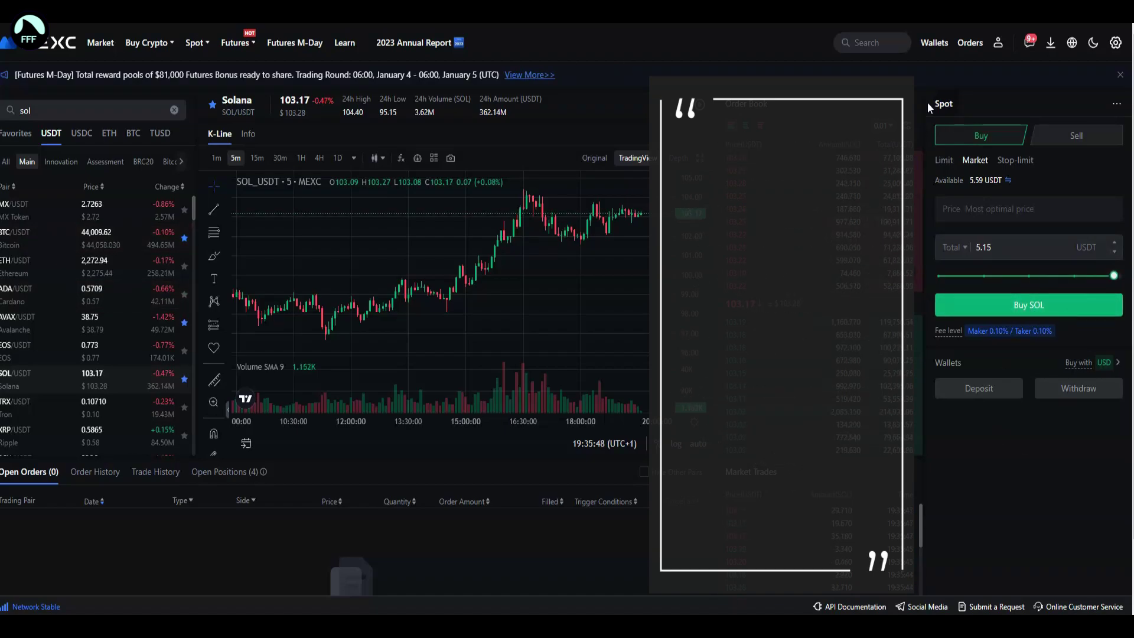
mouse_move(936, 43)
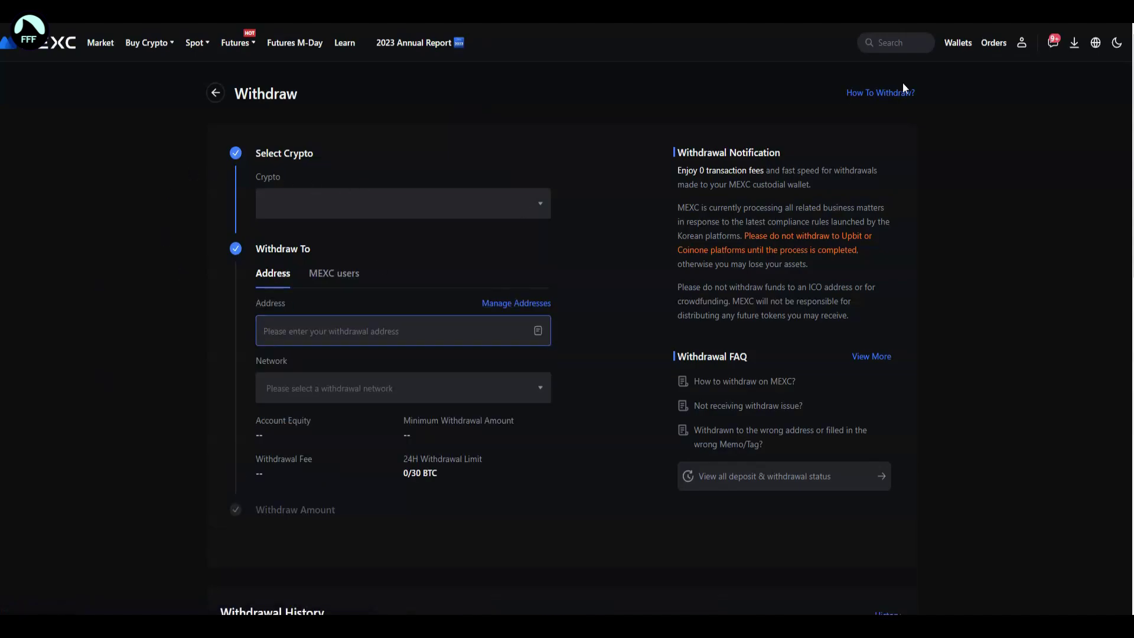
Bring up the Phantom wallet's SOL deposit address.
key("alt+shift+p")
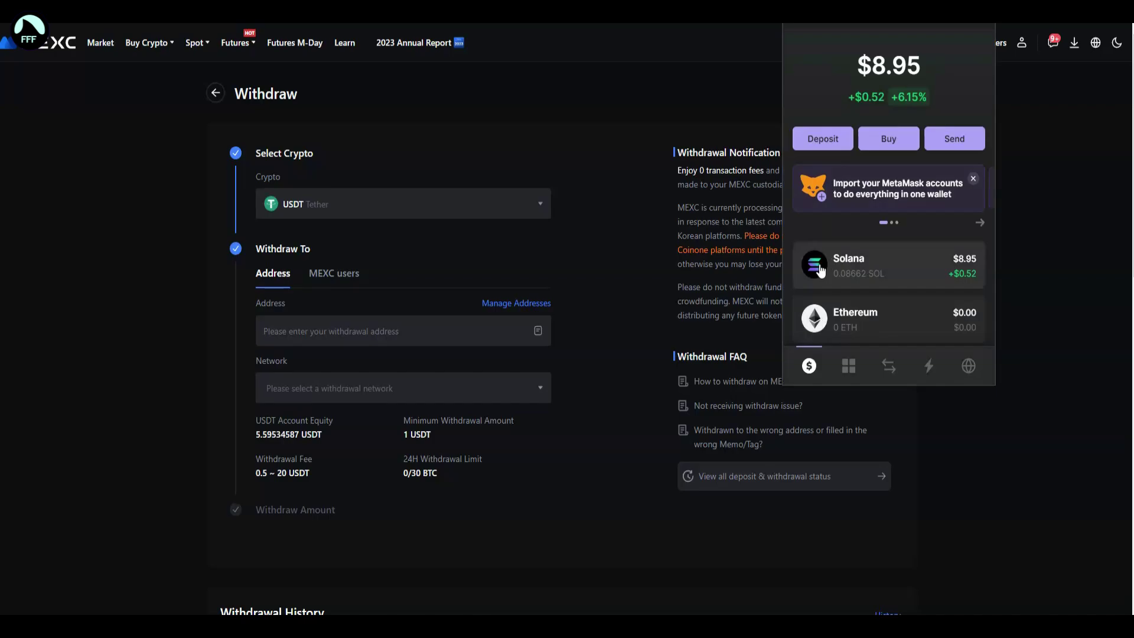
left_click(839, 263)
left_click(840, 152)
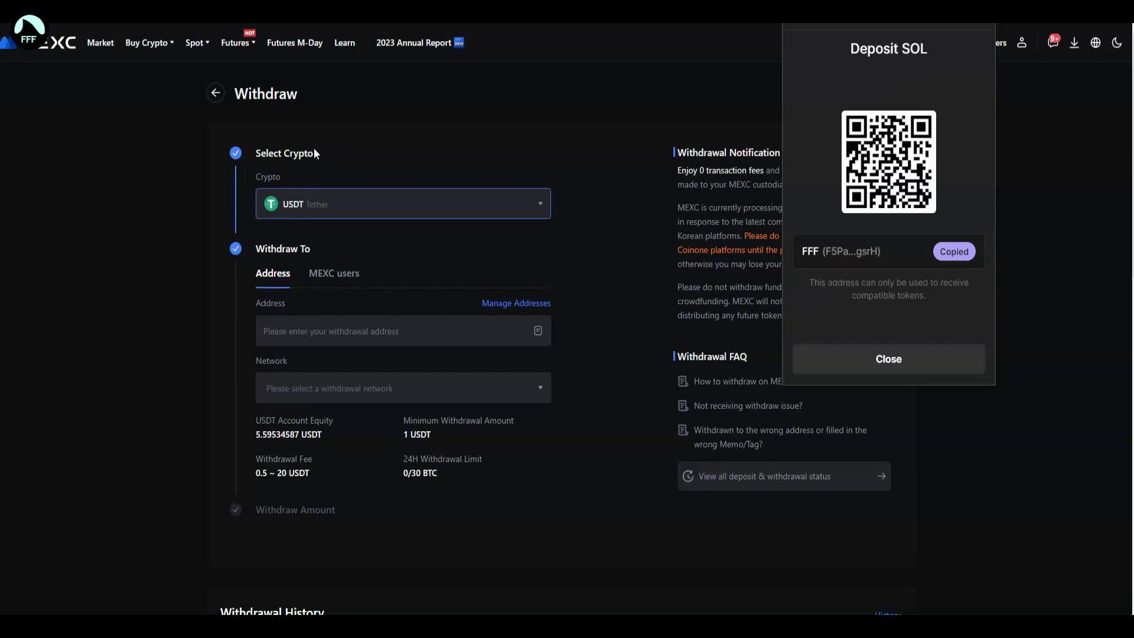
Choose SOL as the withdrawal coin and acknowledge the Solana withdrawal risk notices.
left_click(325, 201)
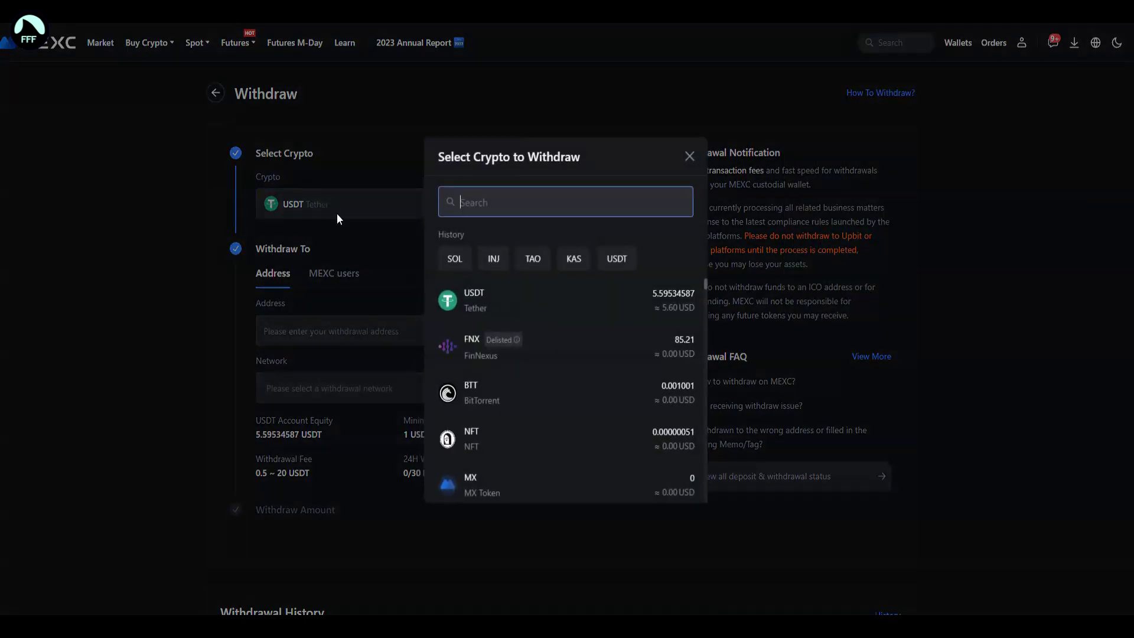
scroll(506, 369, "down", 3)
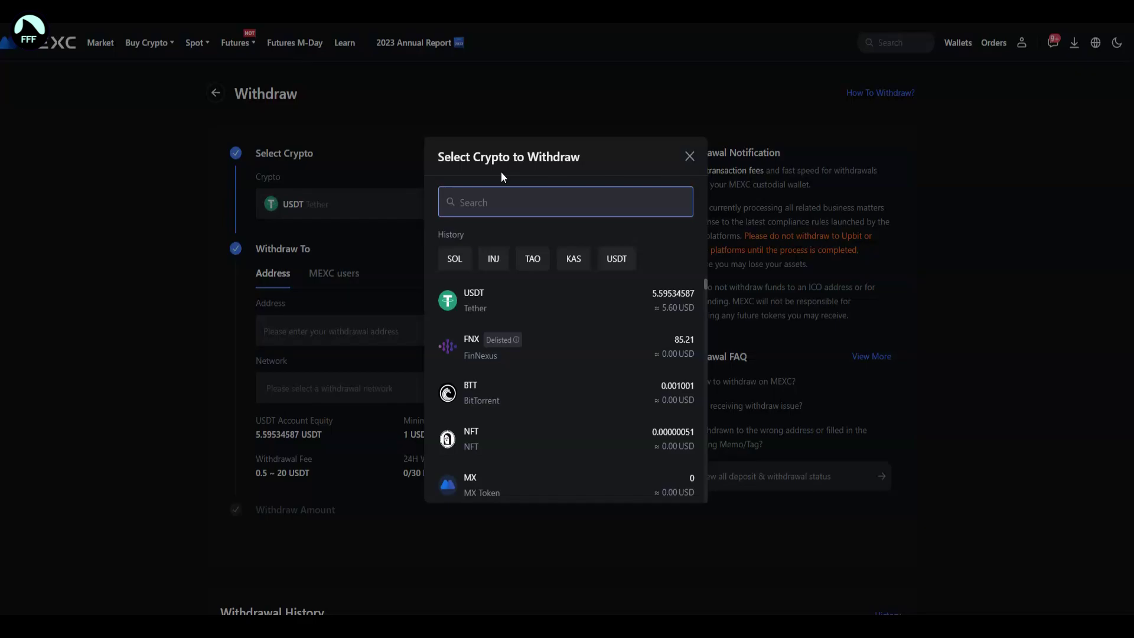
type("sol")
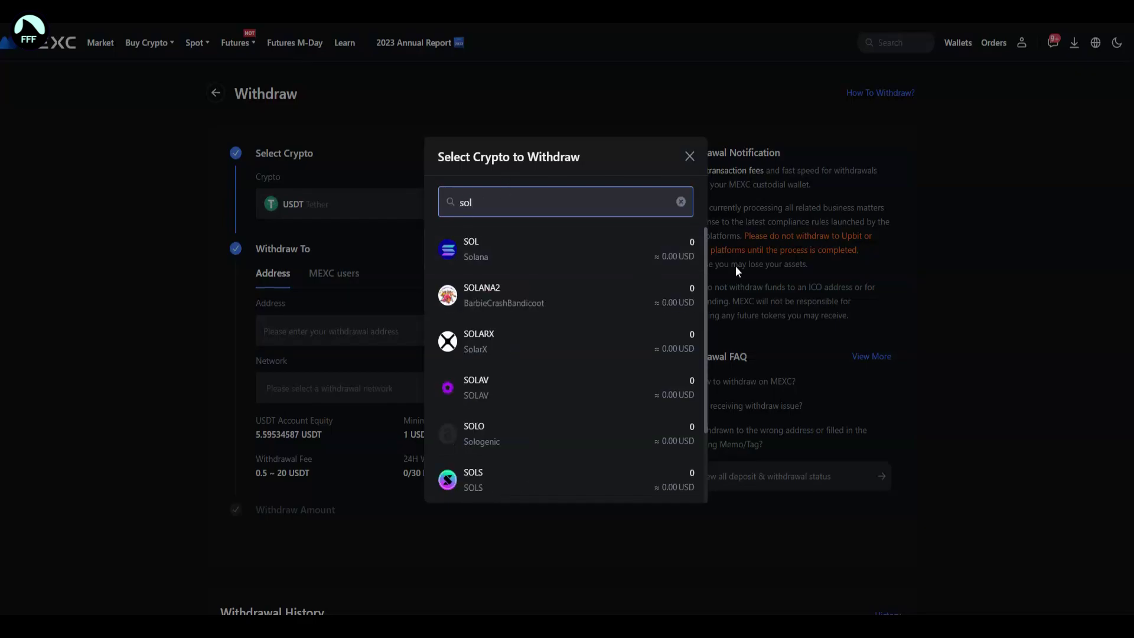
left_click(611, 244)
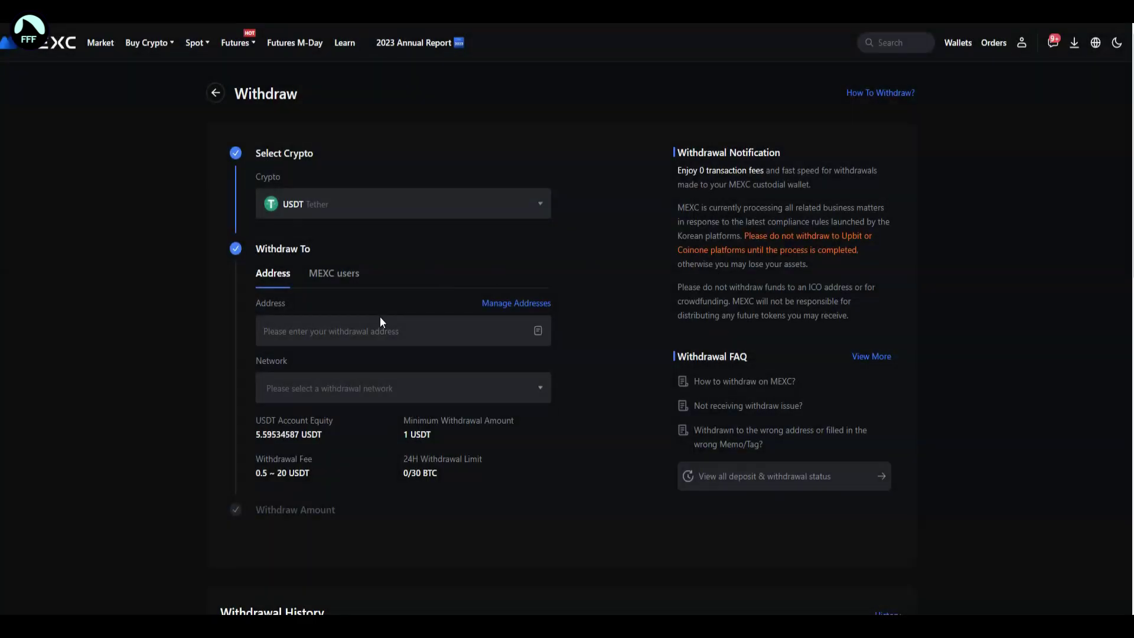
left_click(444, 376)
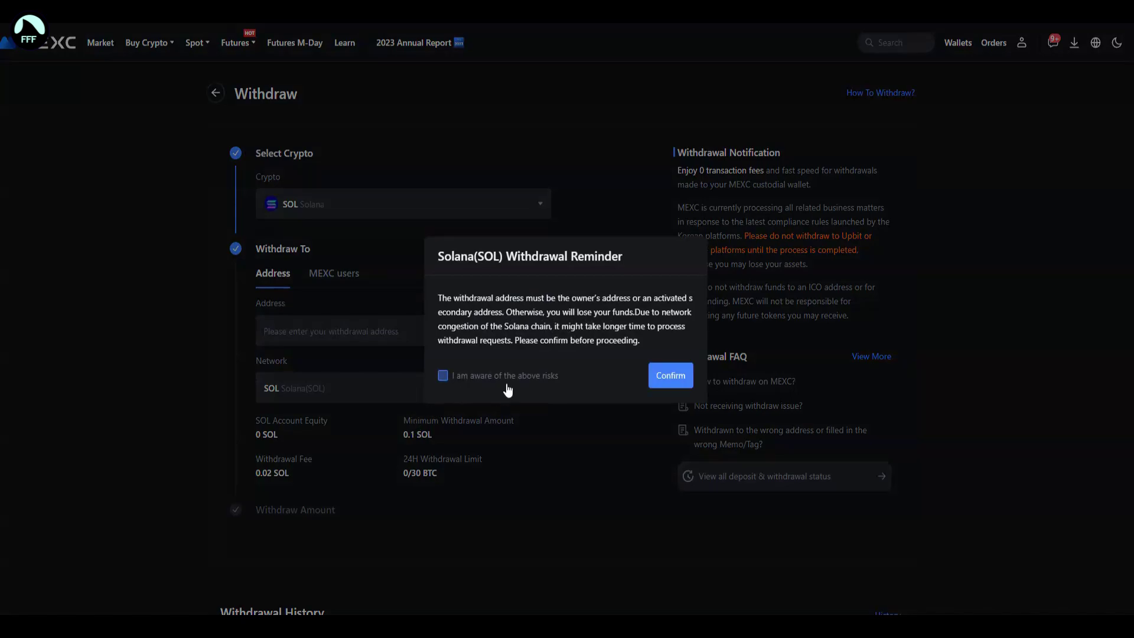
left_click(670, 375)
Paste the Phantom address as destination and withdraw the full available balance.
right_click(372, 330)
left_click(393, 426)
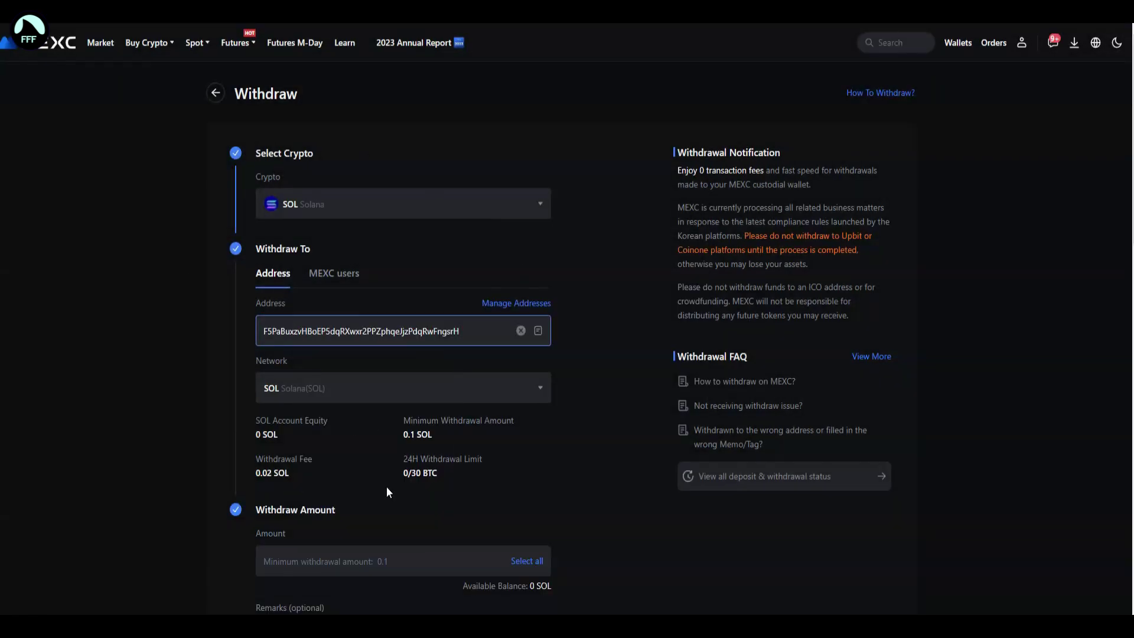
scroll(455, 417, "down", 2)
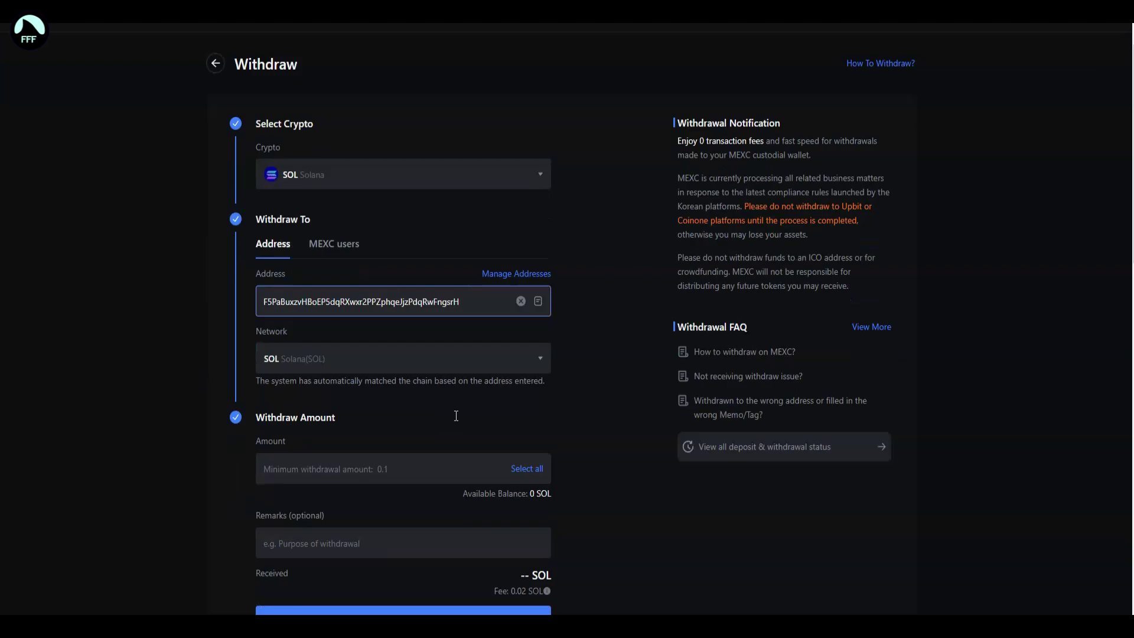
left_click(529, 372)
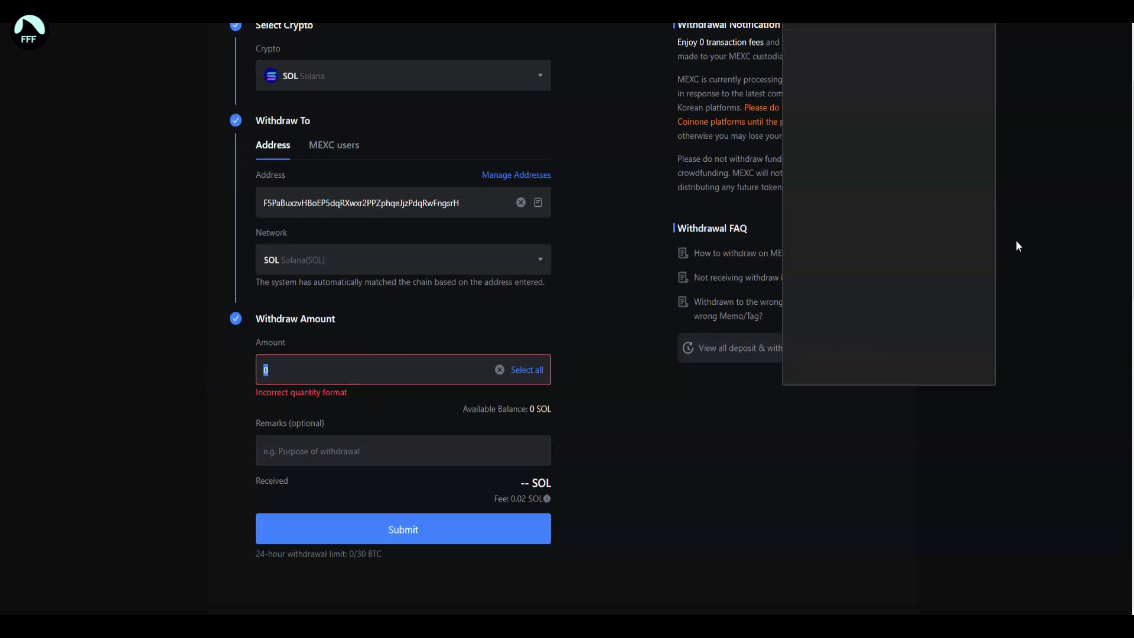
Check the wallet's Solana details showing the 0.08662 SOL balance and stake.
scroll(879, 171, "down", 2)
left_click(879, 171)
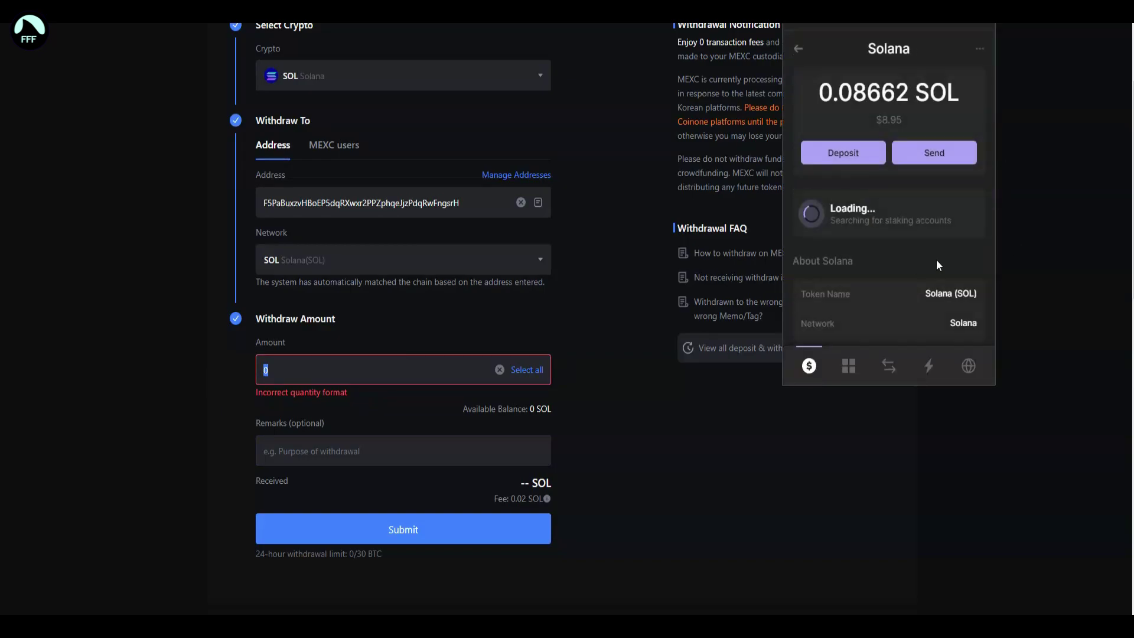
scroll(843, 230, "down", 10)
scroll(843, 220, "up", 8)
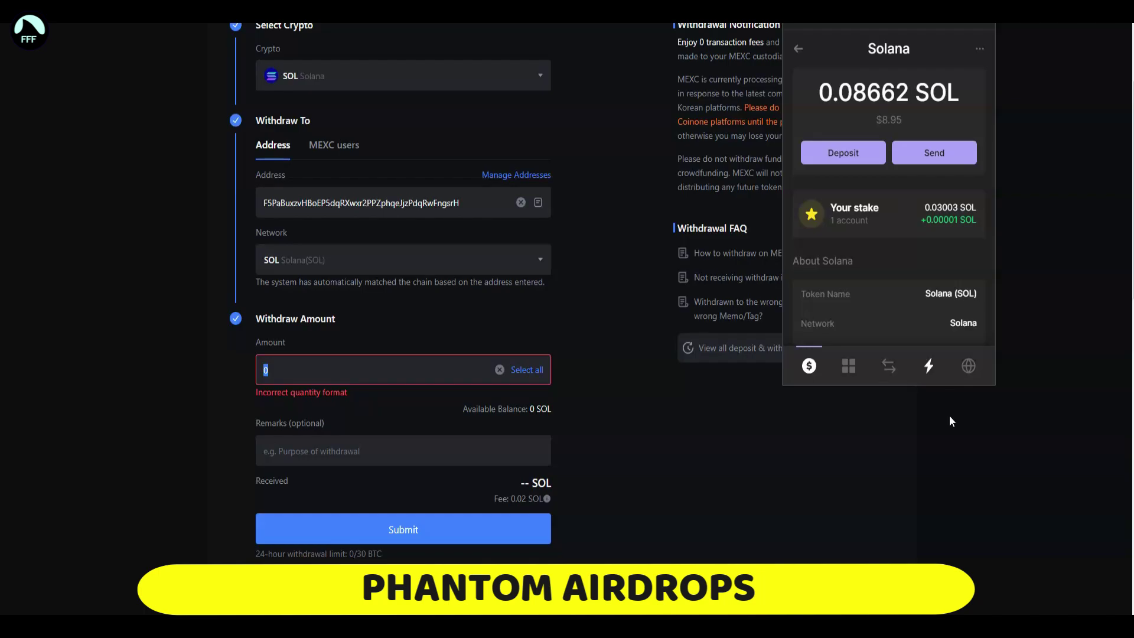
Open Phantom's explore view and scroll through the Quests list.
left_click(968, 366)
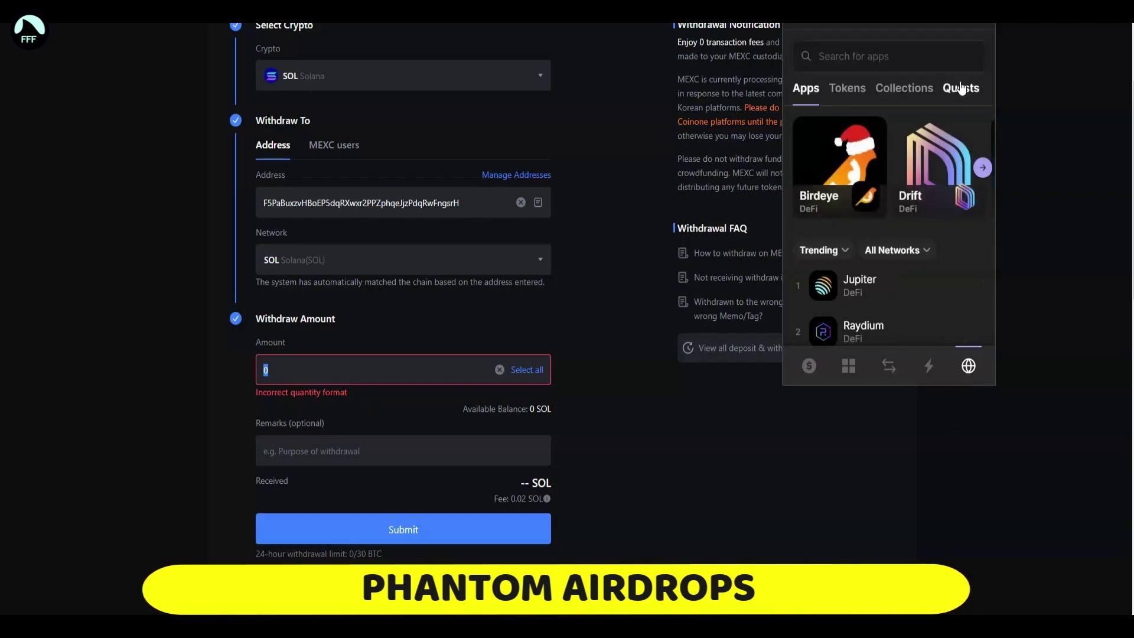
left_click(965, 89)
scroll(877, 173, "down", 4)
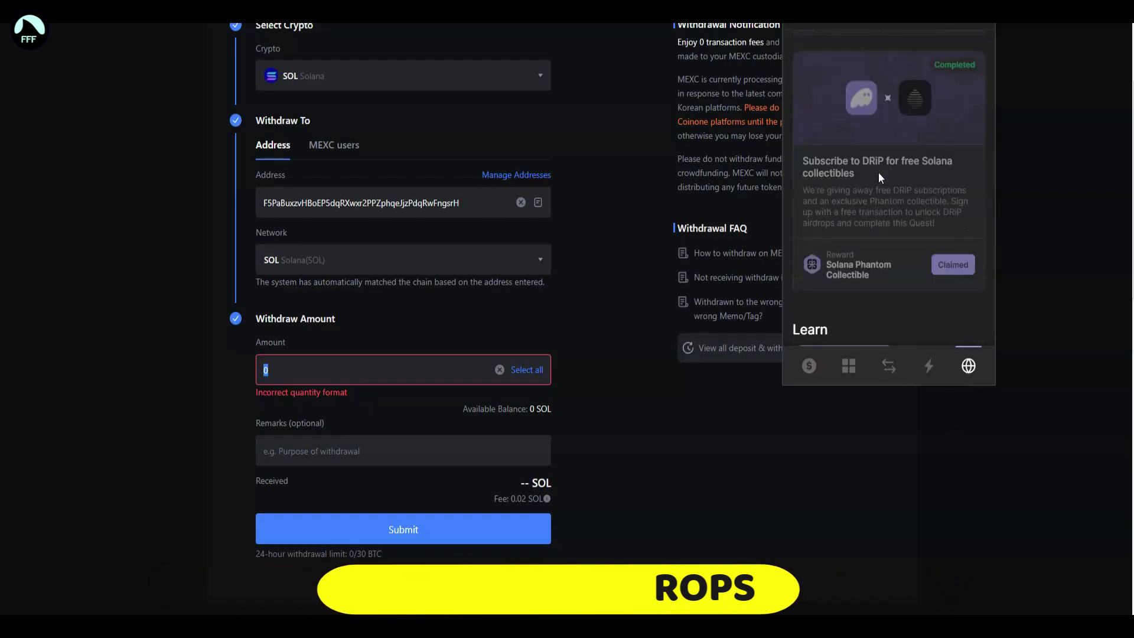
scroll(879, 175, "up", 2)
scroll(902, 196, "down", 2)
scroll(902, 196, "up", 4)
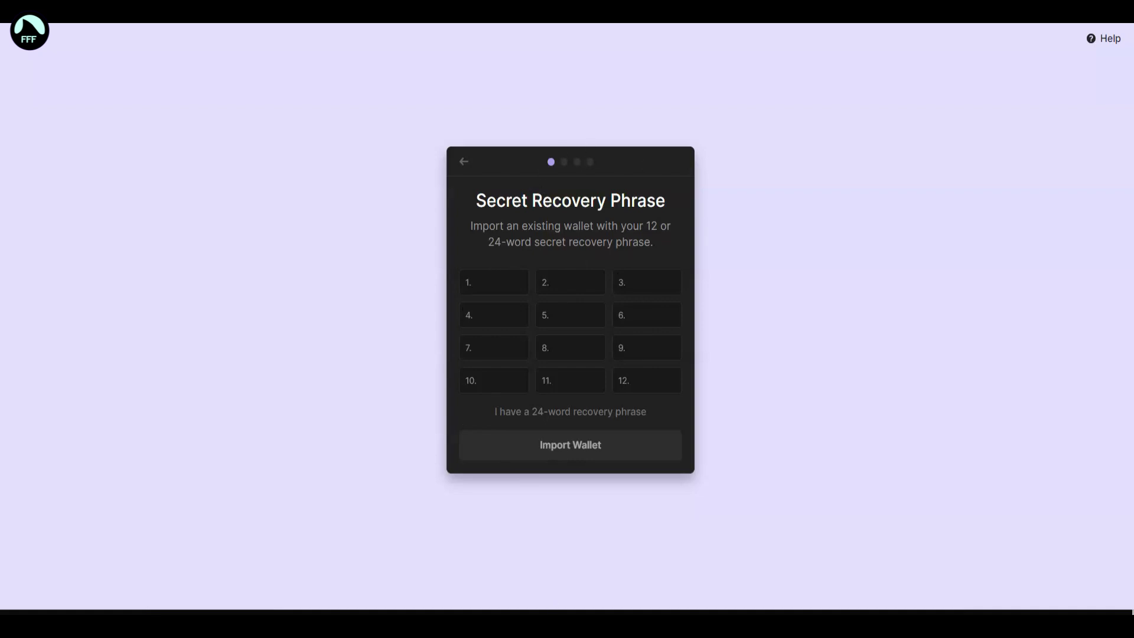
mouse_move(610, 625)
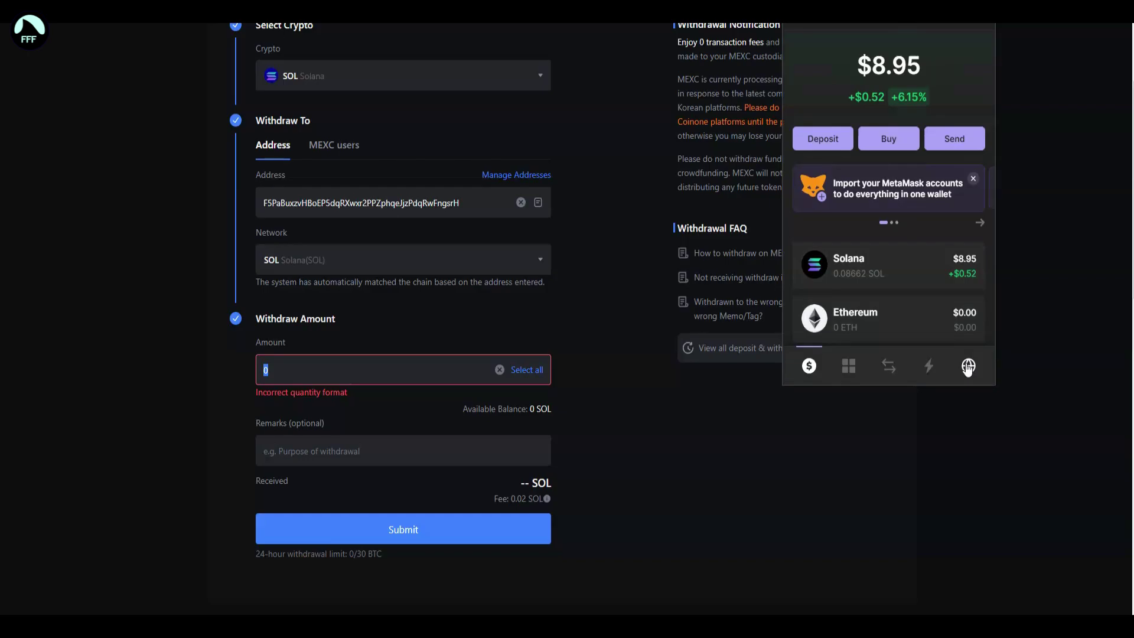
Return to the explore view and review the Quests list again.
left_click(968, 363)
left_click(960, 88)
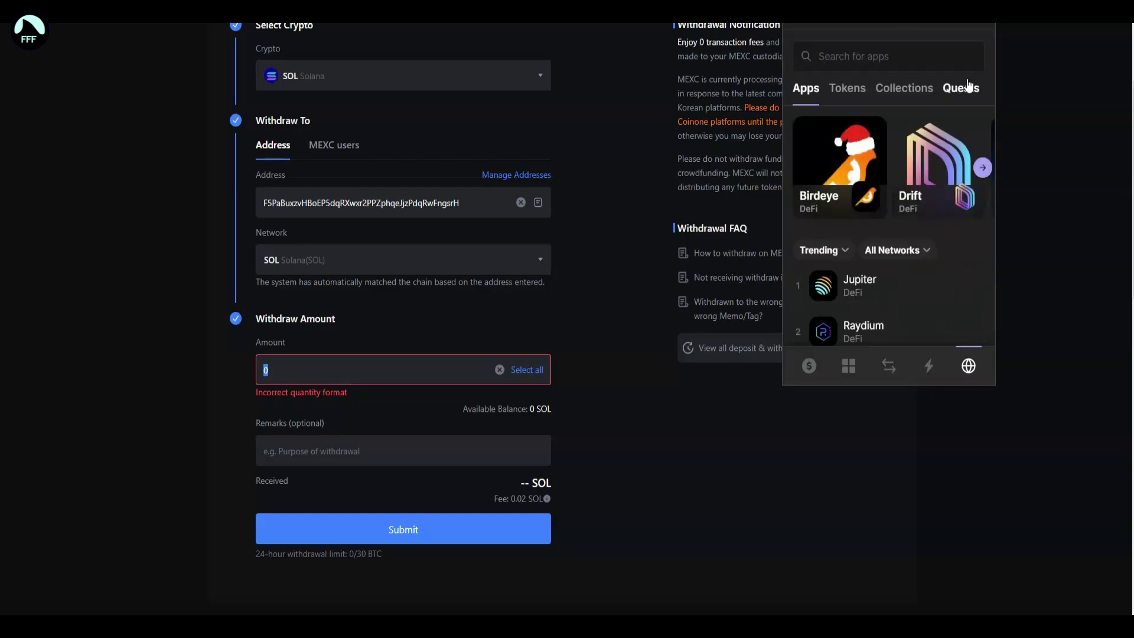
scroll(877, 257, "down", 1)
scroll(877, 258, "down", 3)
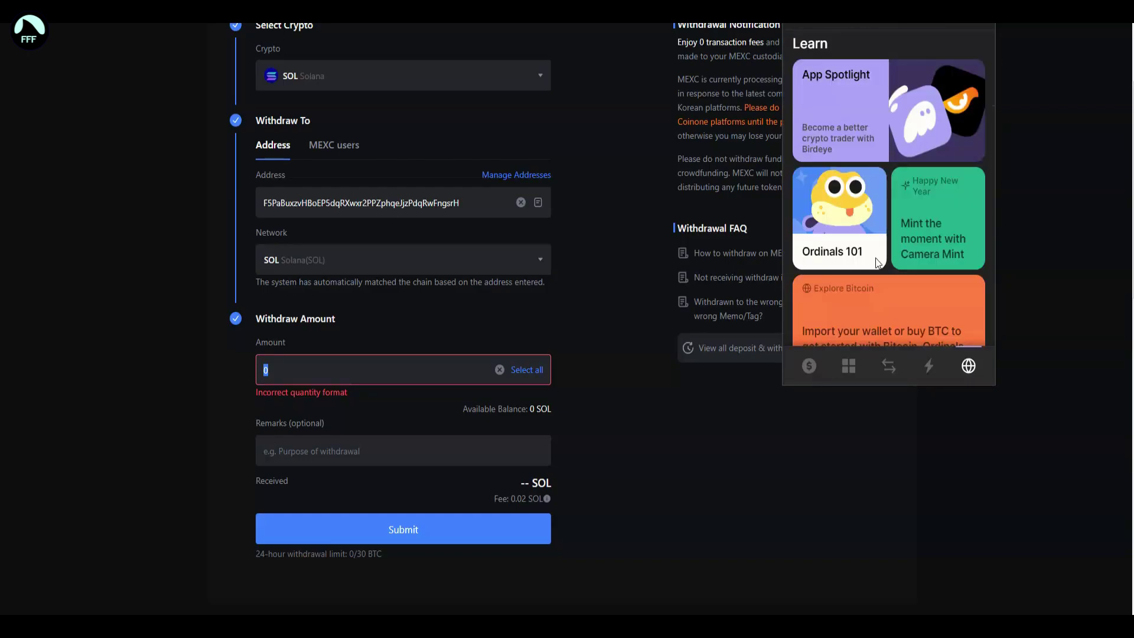
scroll(875, 258, "up", 5)
scroll(875, 257, "up", 1)
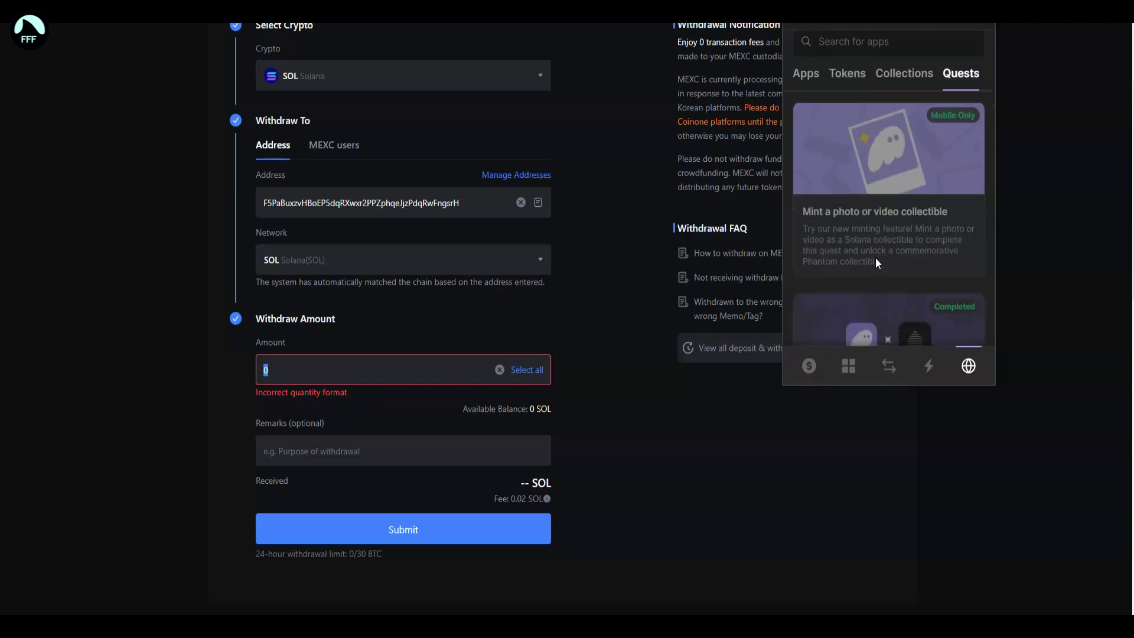
scroll(877, 259, "down", 2)
scroll(850, 213, "up", 3)
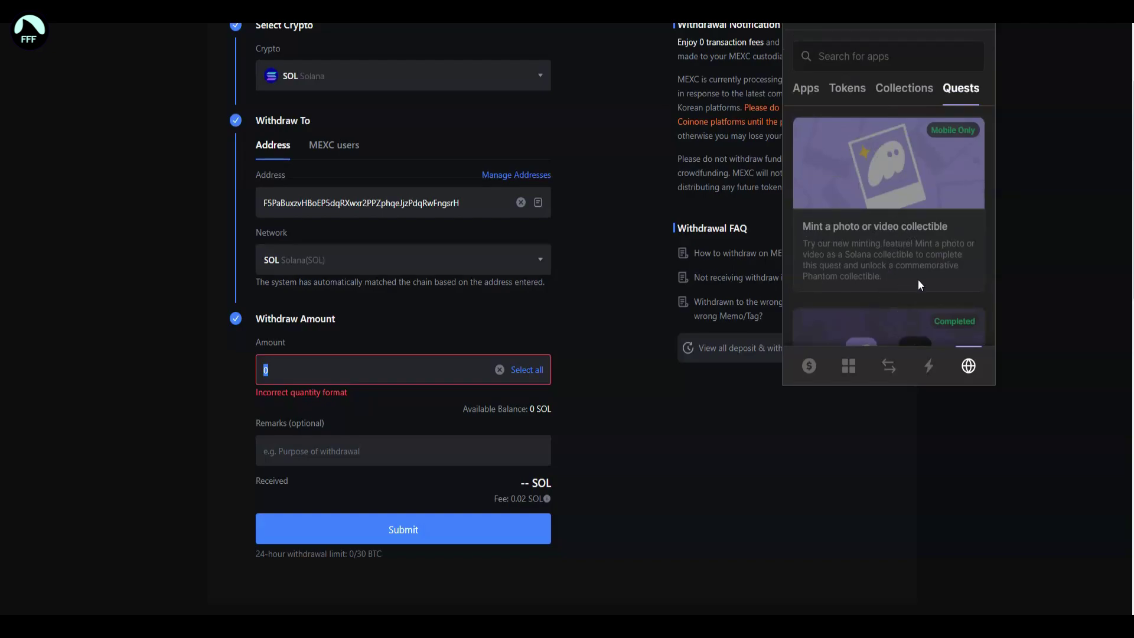
Browse trending apps, tokens and collections, then the wallet's own collectibles.
left_click(805, 89)
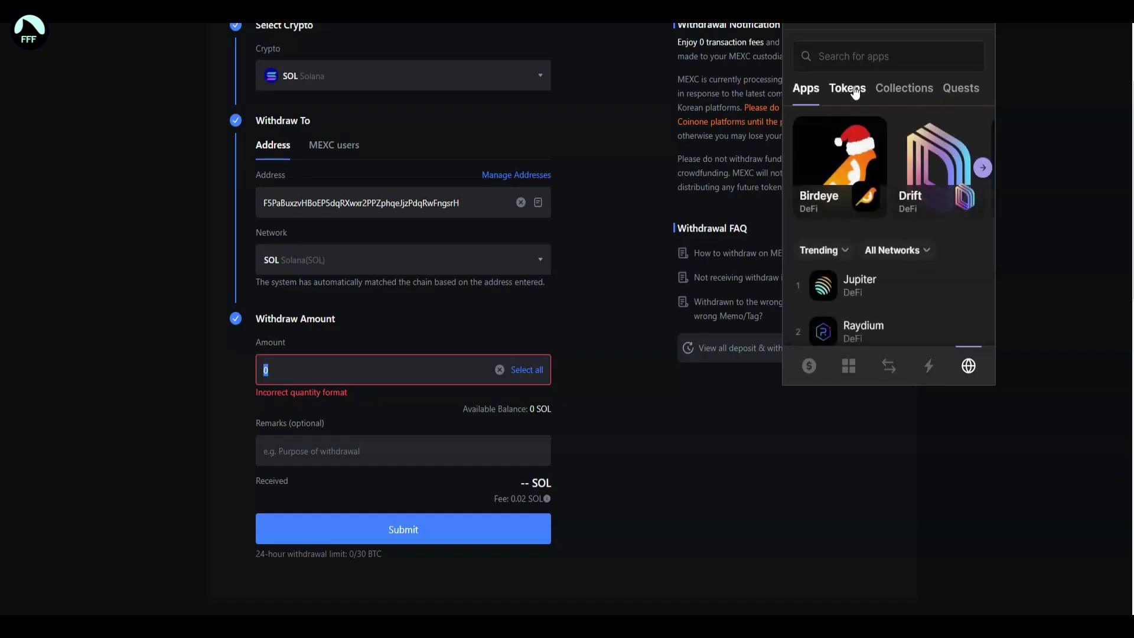
left_click(854, 89)
left_click(889, 89)
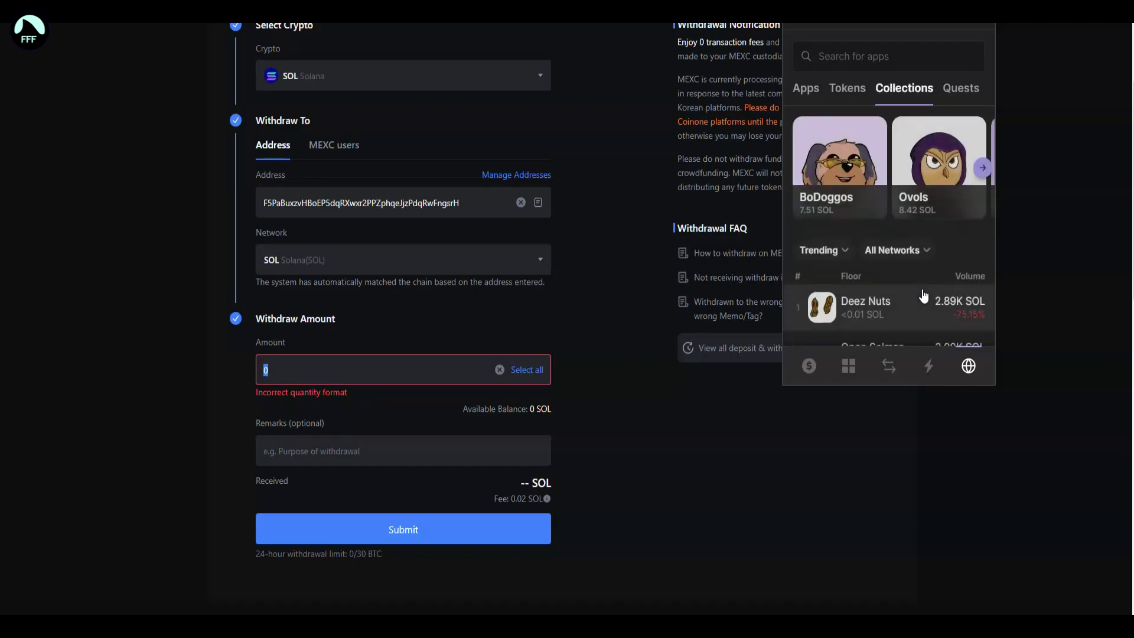
left_click(849, 365)
scroll(942, 286, "up", 3)
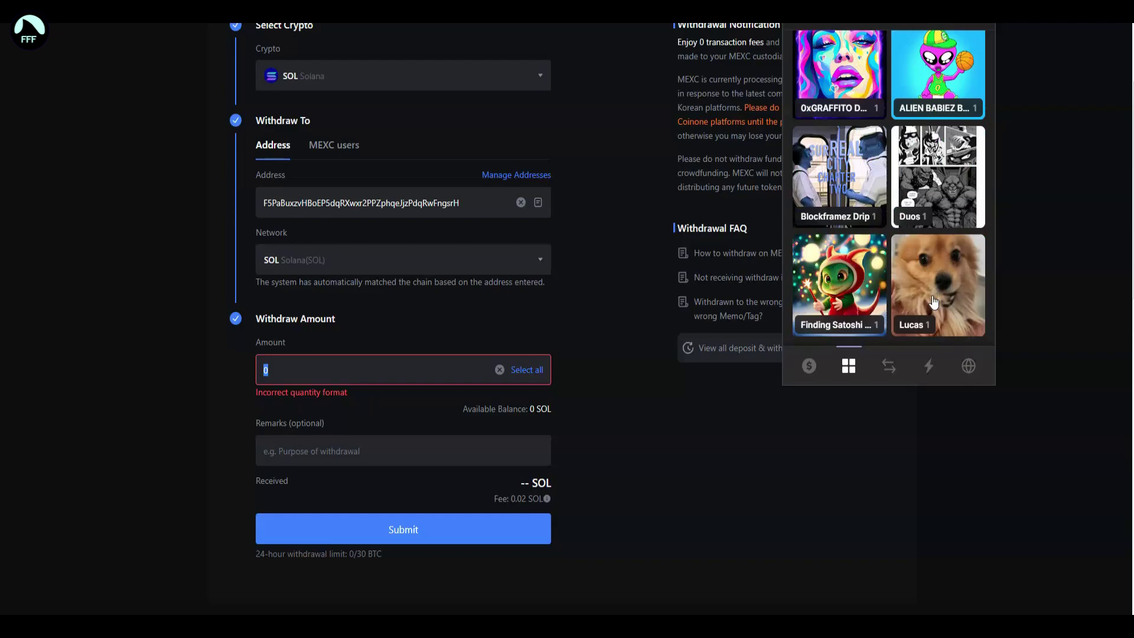
scroll(927, 265, "down", 3)
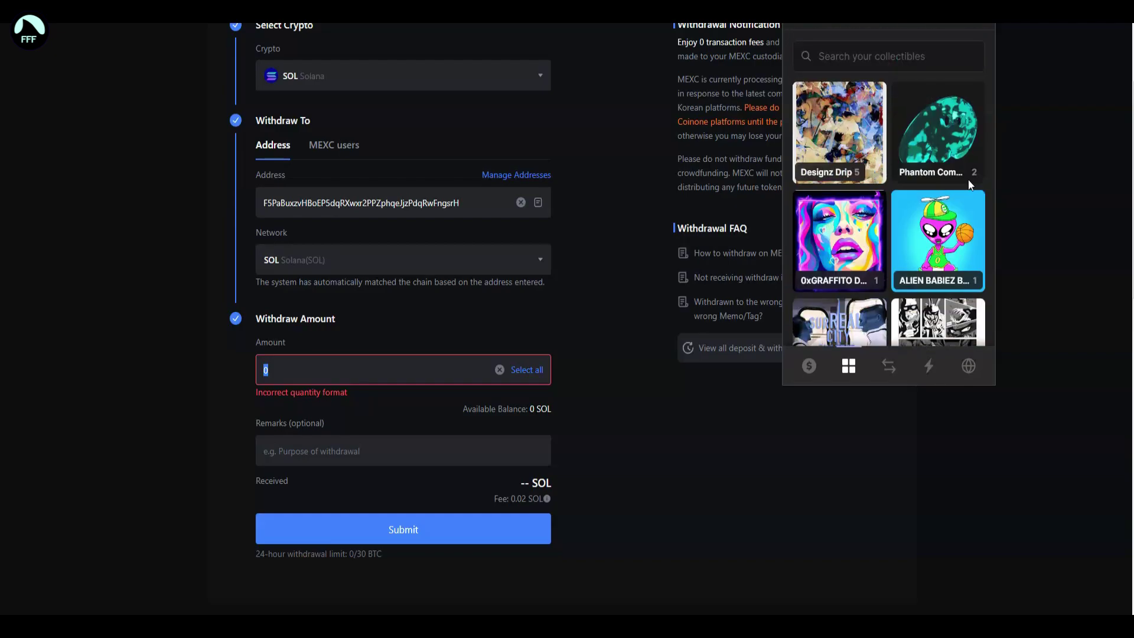
scroll(861, 210, "up", 3)
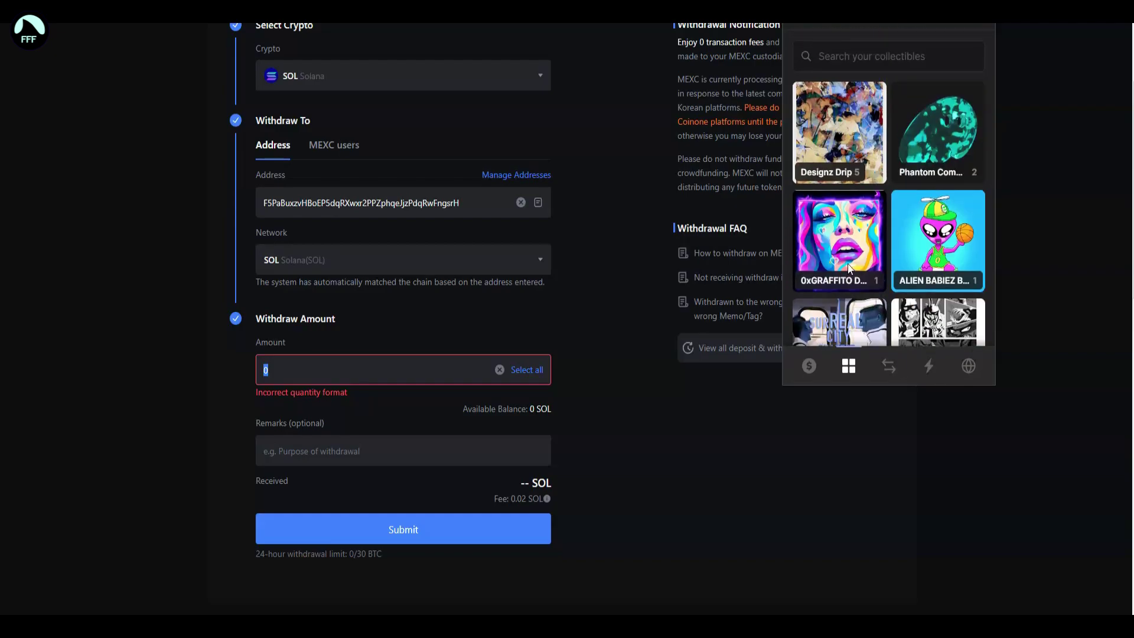
Go back to explore Quests, where Subscribe to DRiP shows Completed and Claimed.
left_click(972, 370)
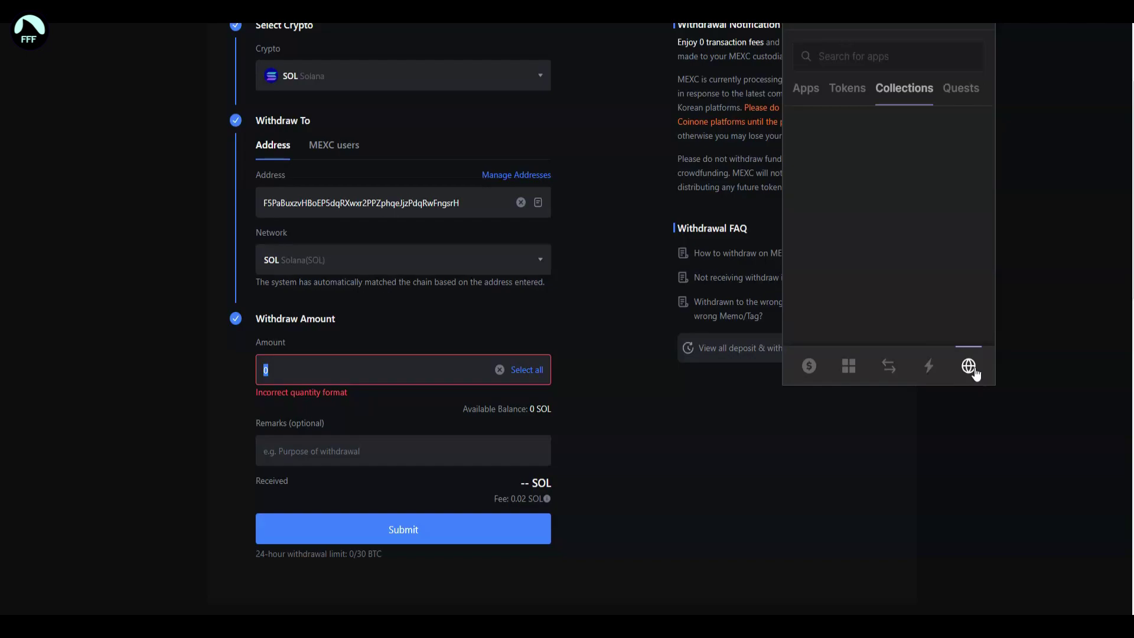
left_click(961, 87)
scroll(846, 225, "down", 3)
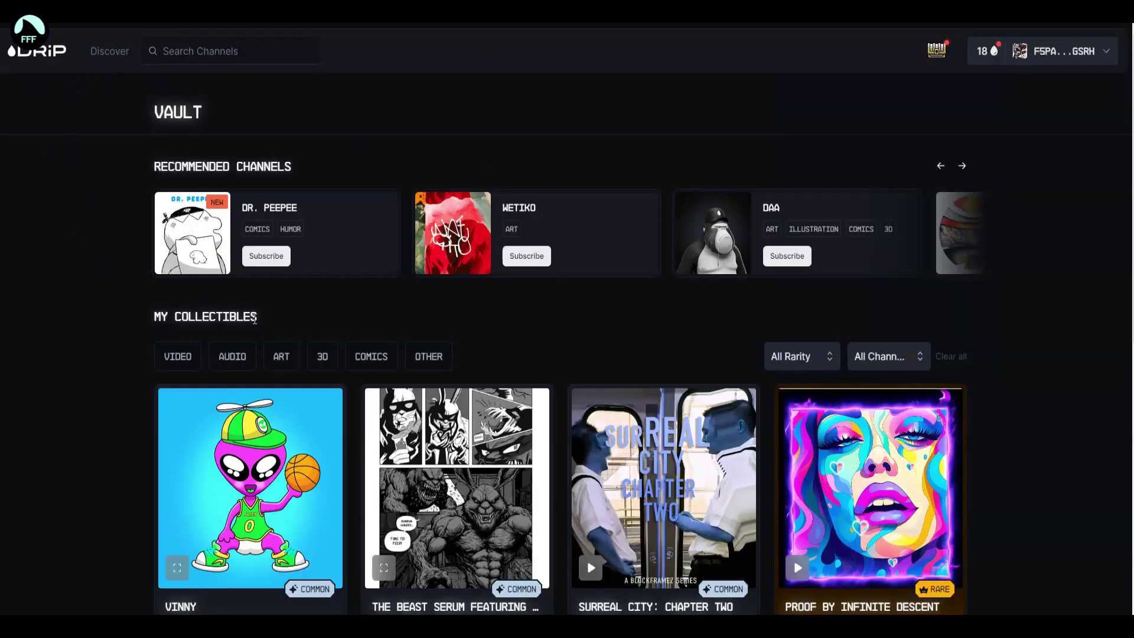
Scroll the DRiP Vault down to My Collectibles, showing Vinny and Proof by Infinite Descent.
scroll(905, 456, "down", 3)
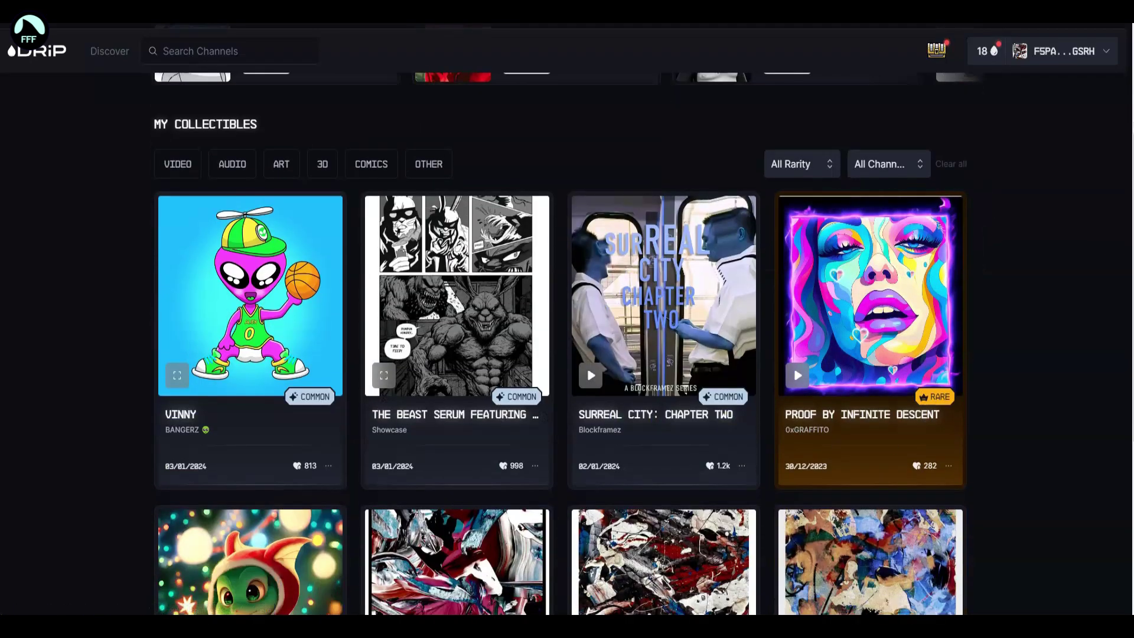
left_click(985, 11)
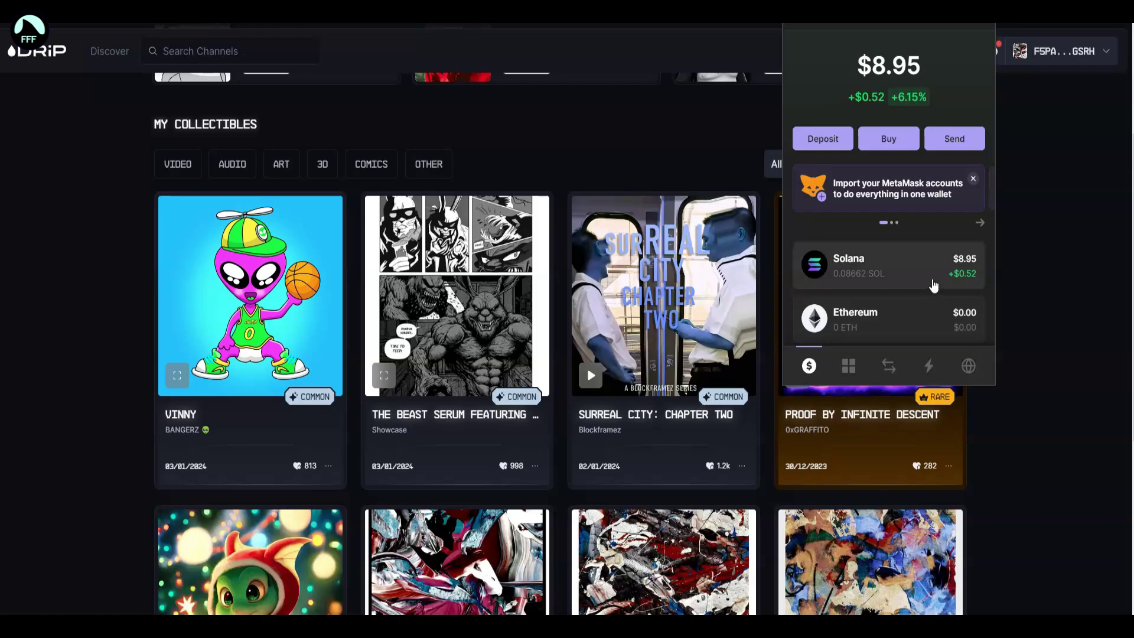
left_click(972, 372)
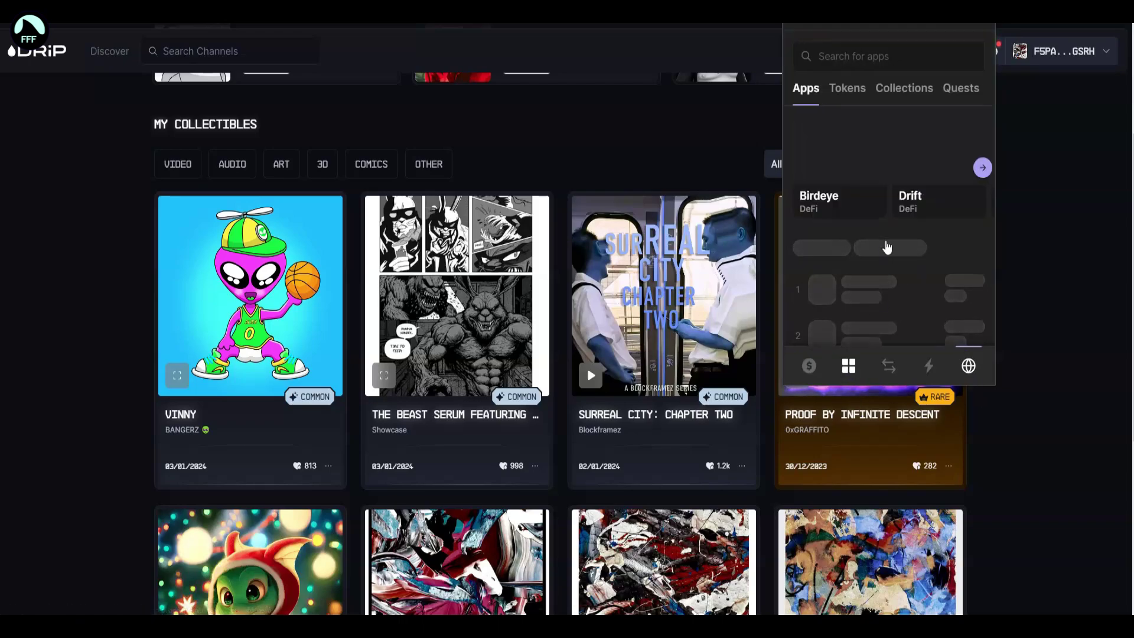
left_click(849, 366)
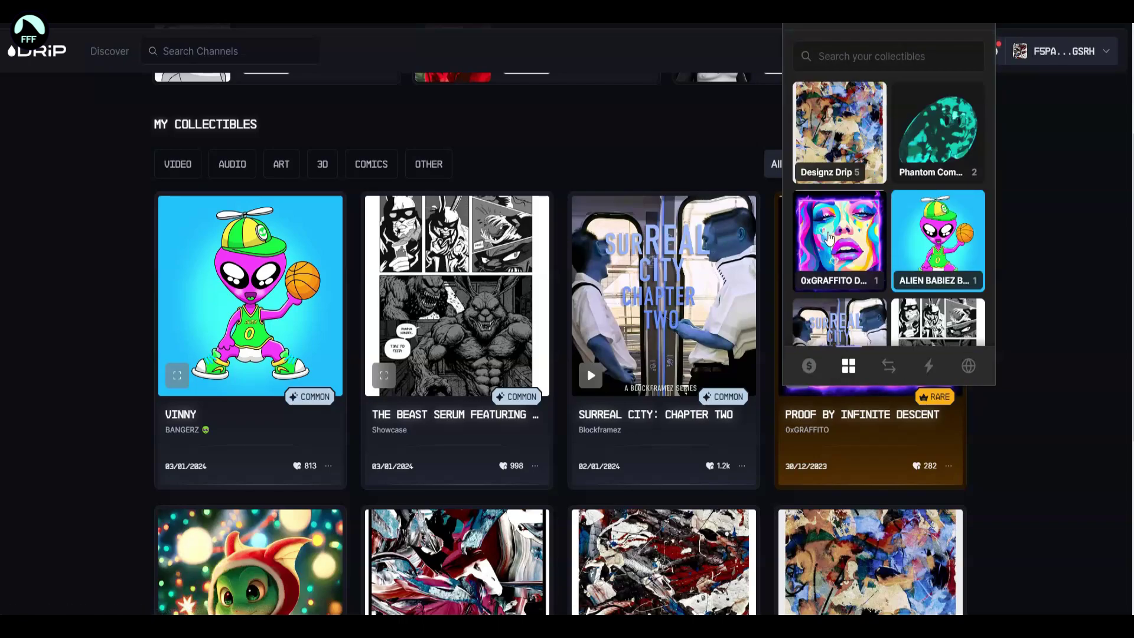
left_click(826, 236)
left_click(798, 49)
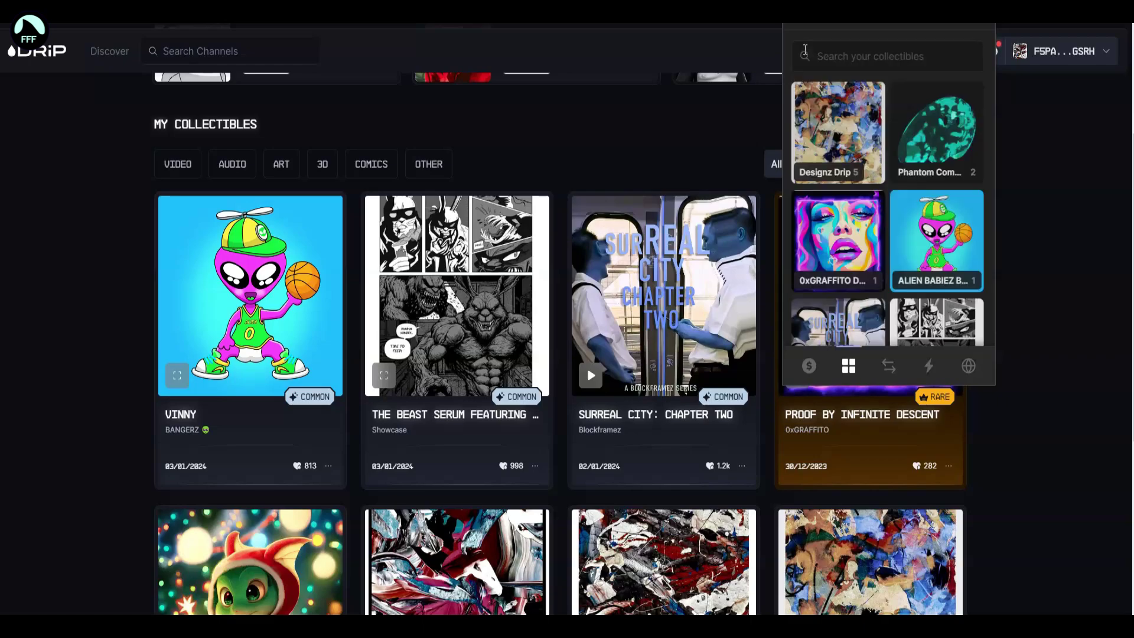
left_click(972, 365)
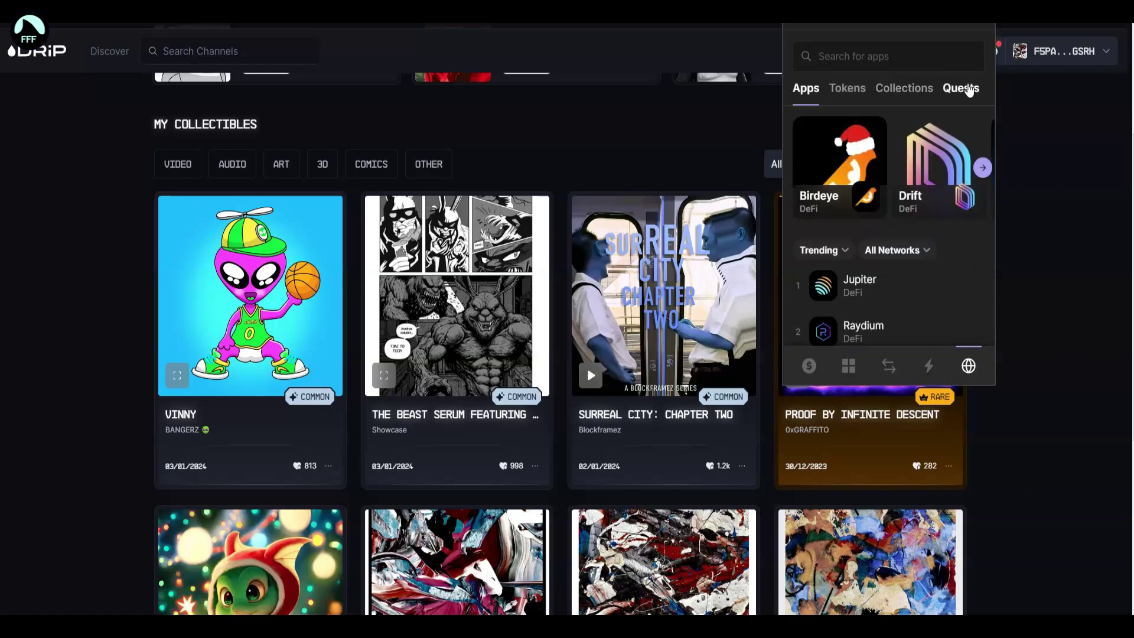
left_click(968, 88)
scroll(898, 224, "down", 4)
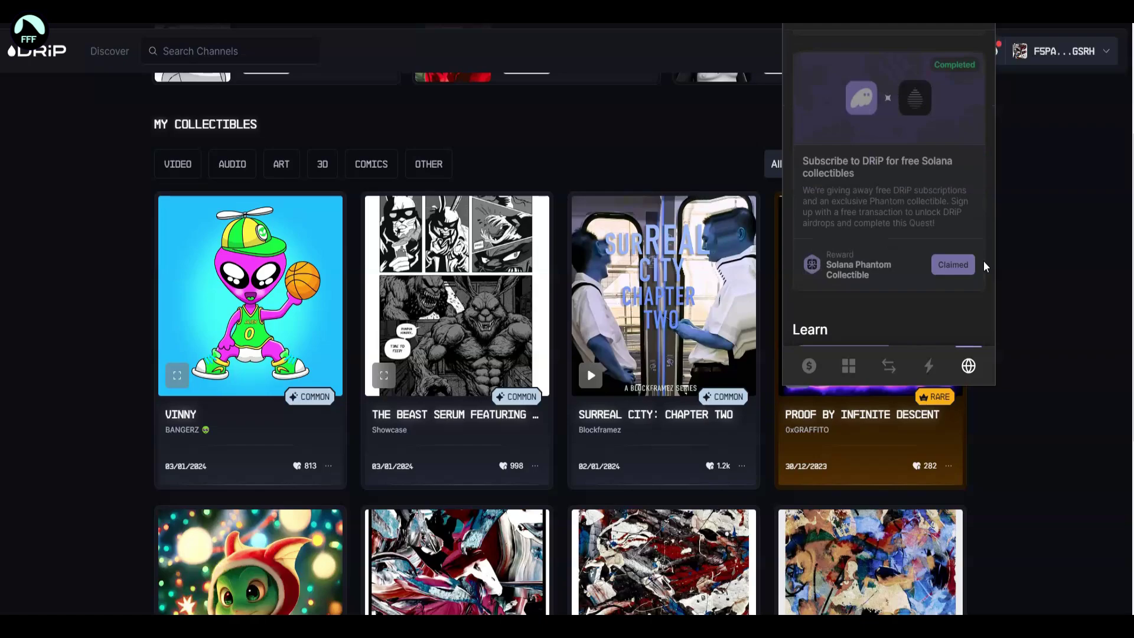
scroll(853, 283, "up", 2)
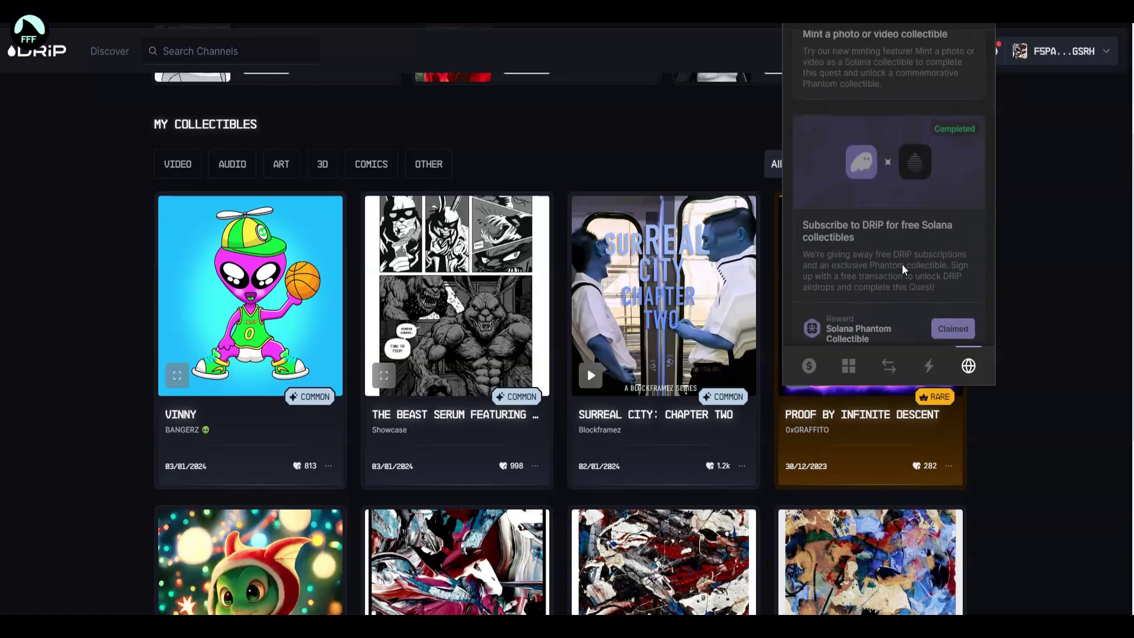
left_click(579, 138)
scroll(927, 140, "up", 3)
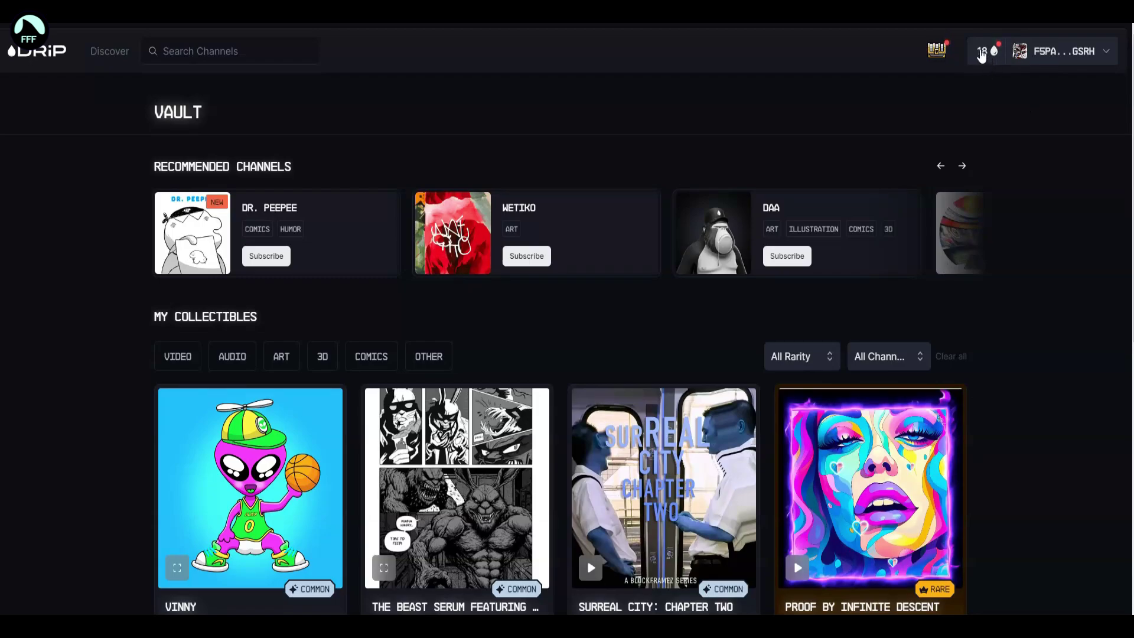
Close the Droplets Claimed notice and open The Beast Serum Featuring BunBun collectible.
left_click(982, 53)
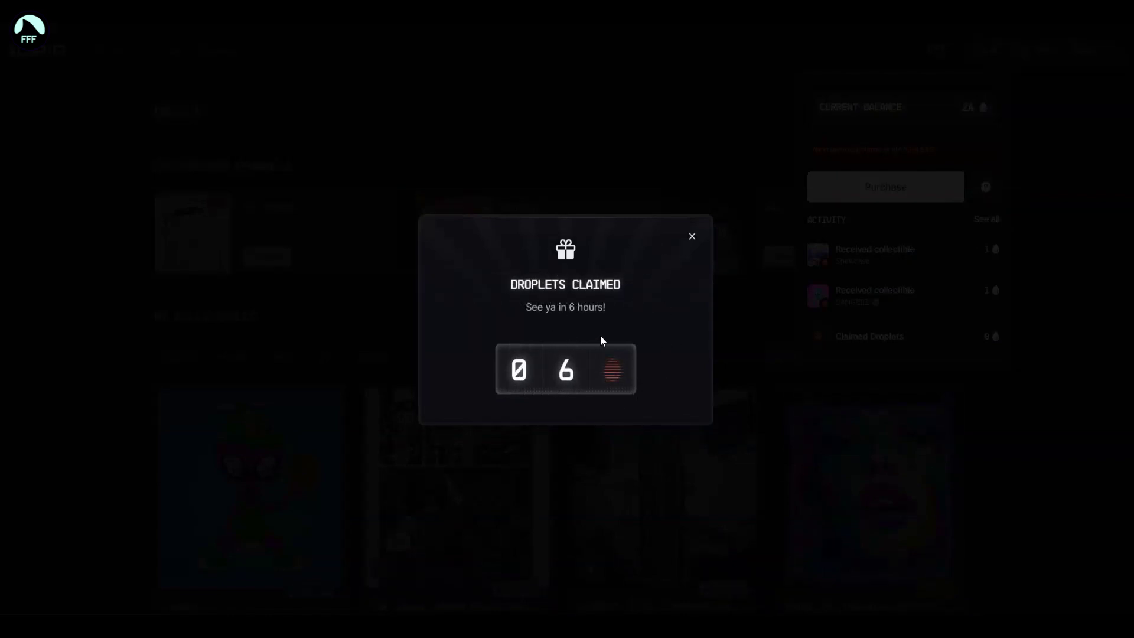
left_click(693, 237)
left_click(738, 369)
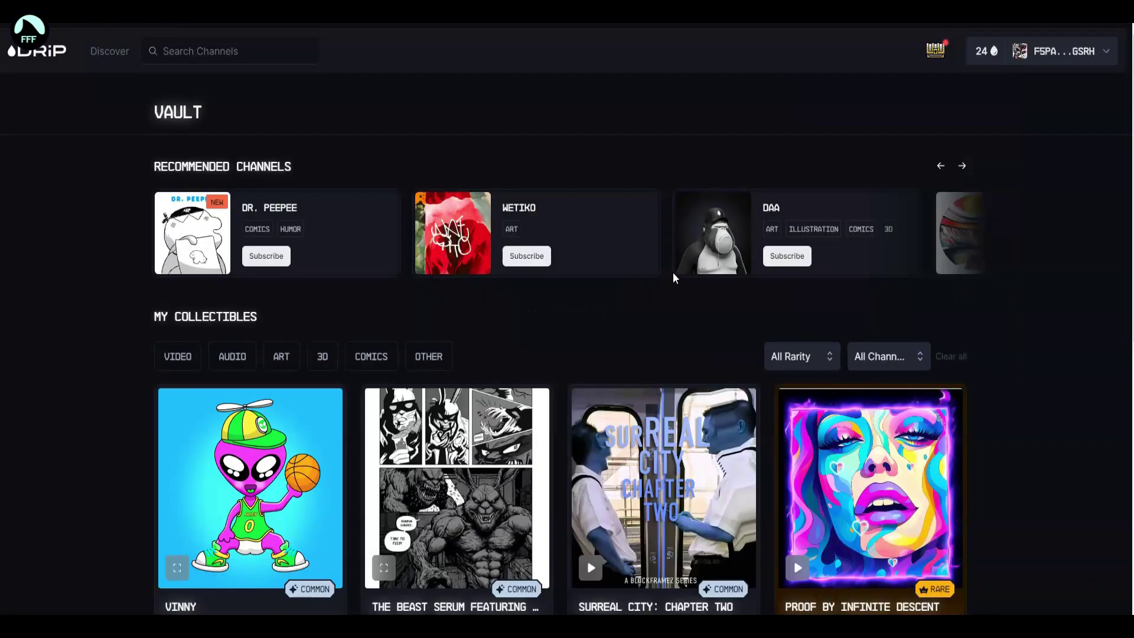
left_click(403, 421)
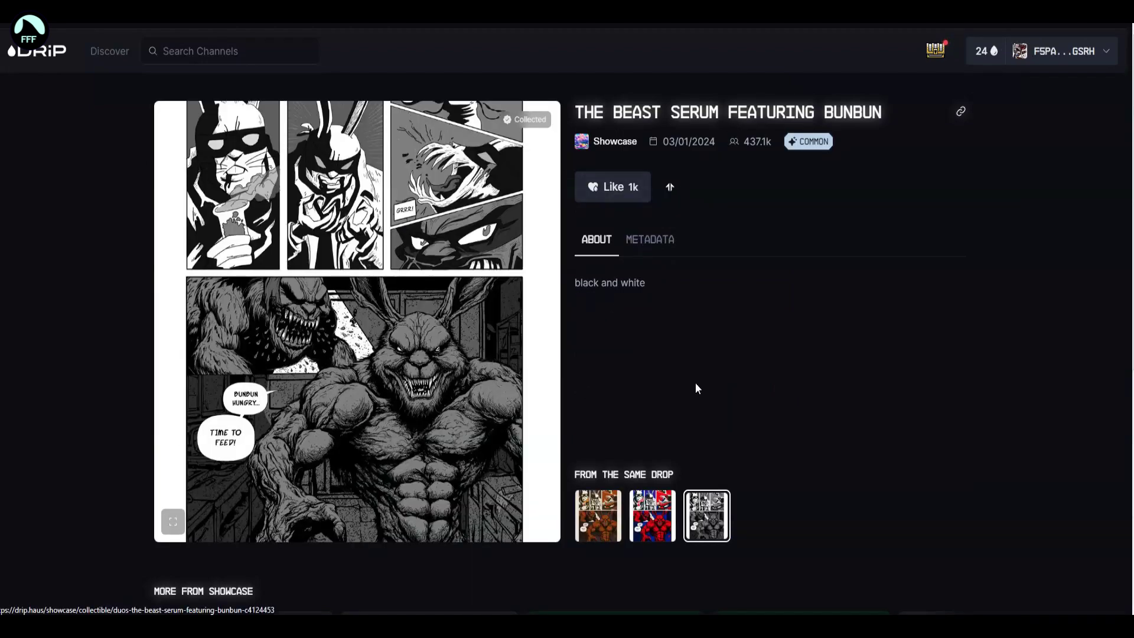
Play Legendary Lock-in from the Showcase channel, open the chest, and decline Twitter sharing.
key("alt+Left")
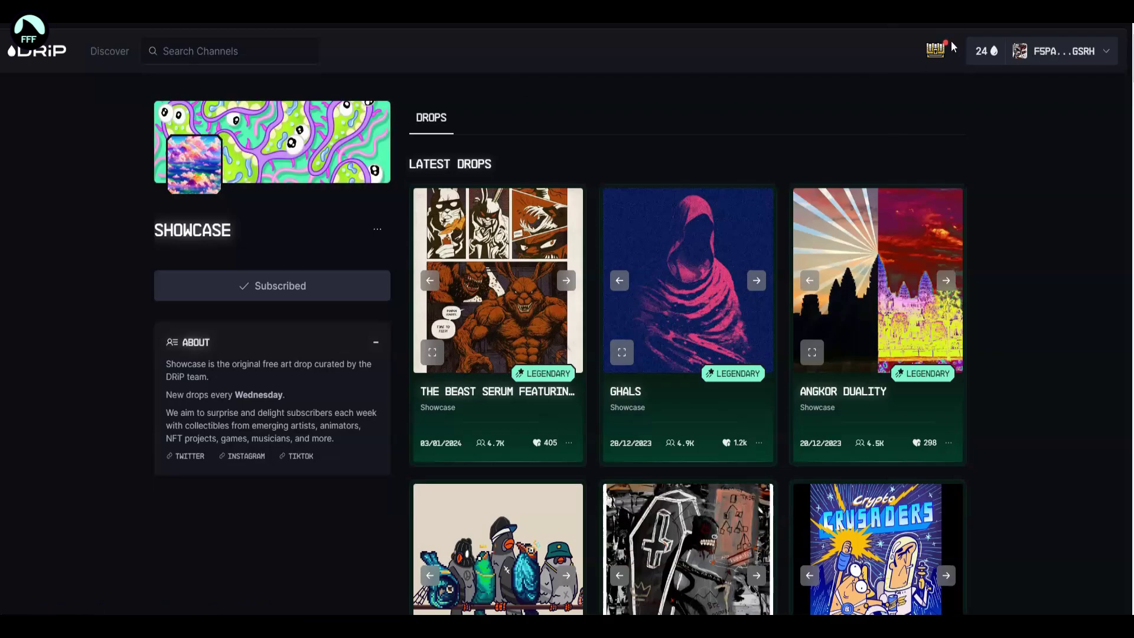
left_click(936, 49)
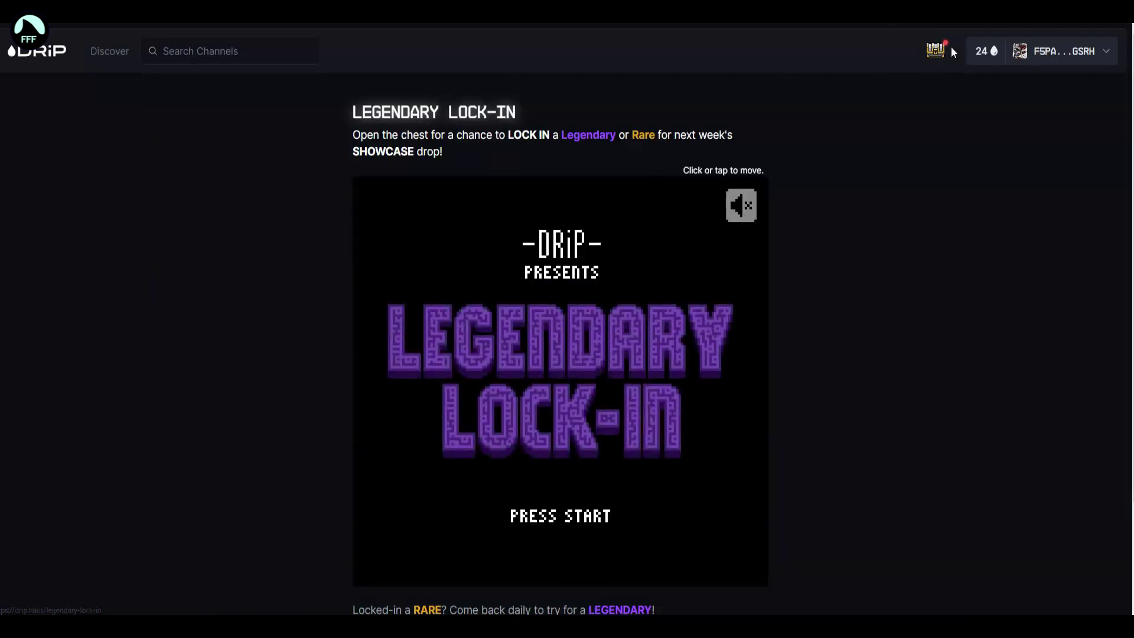
left_click(561, 446)
left_click(558, 443)
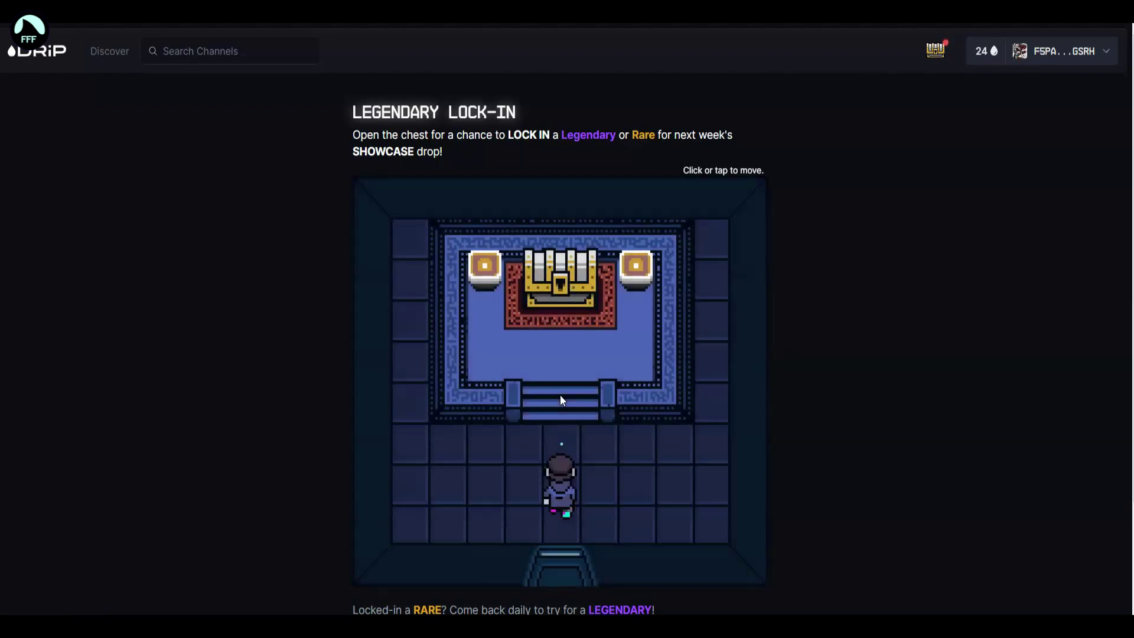
left_click(561, 338)
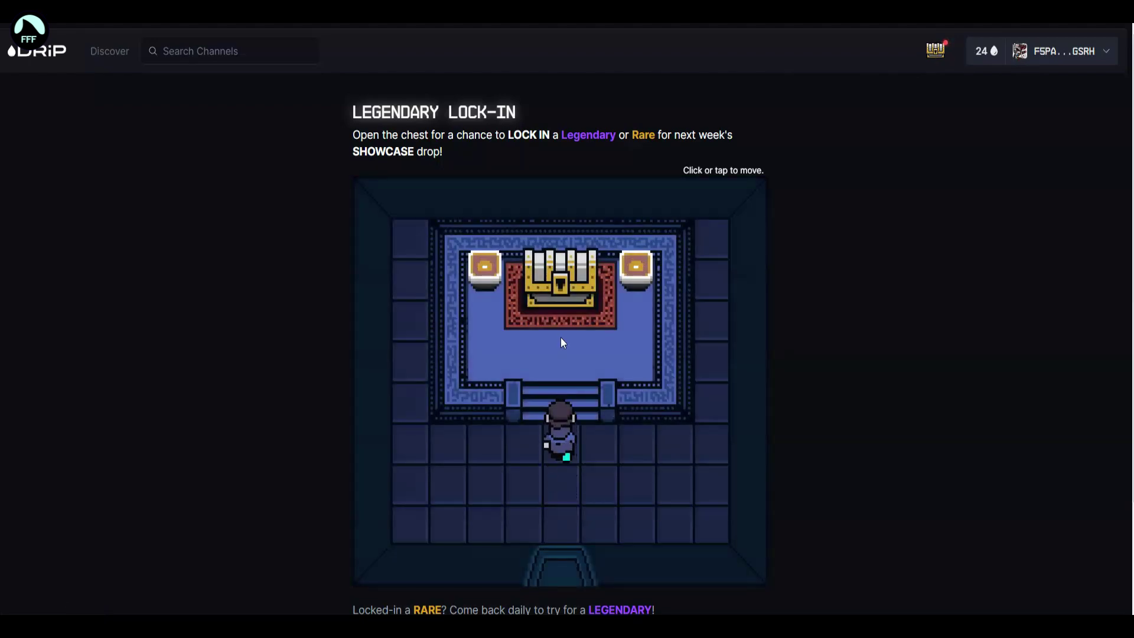
left_click(564, 286)
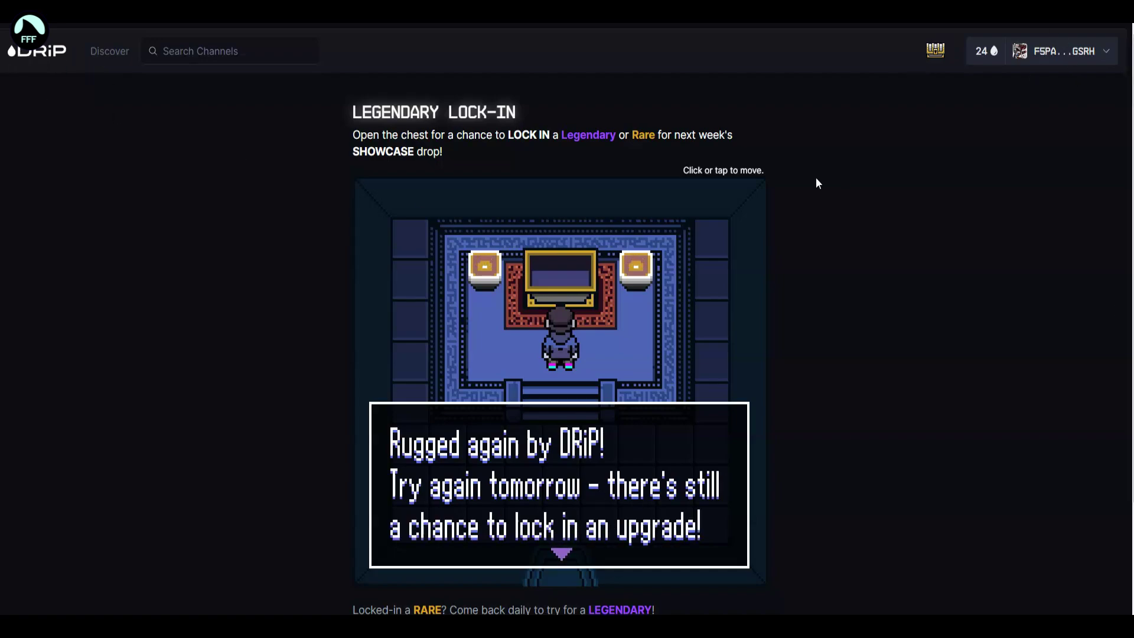
left_click(544, 488)
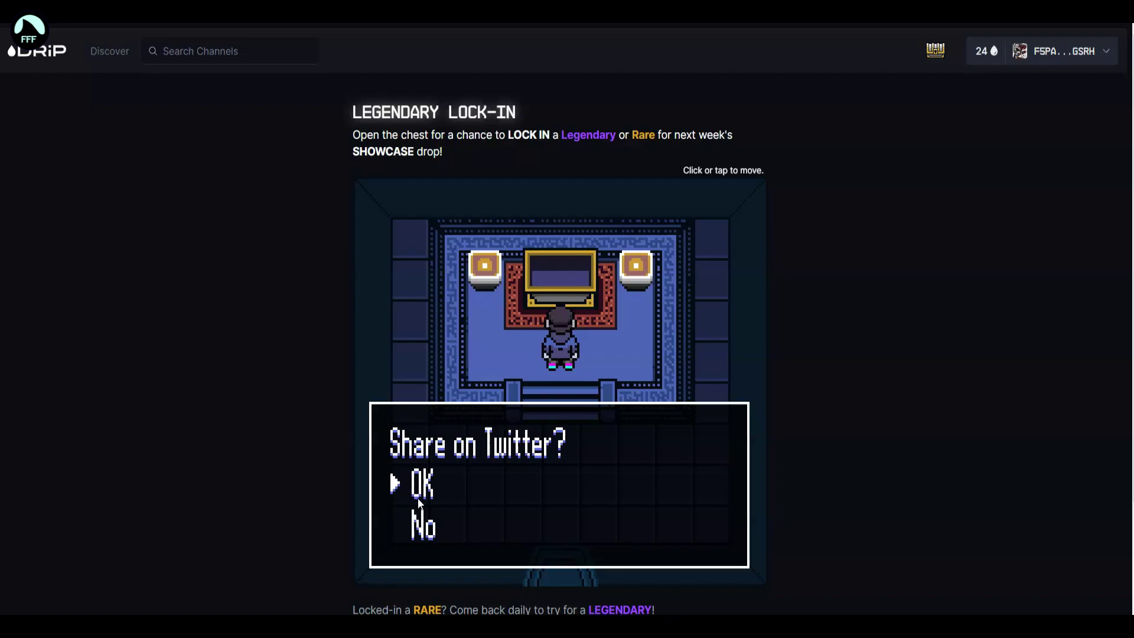
left_click(422, 524)
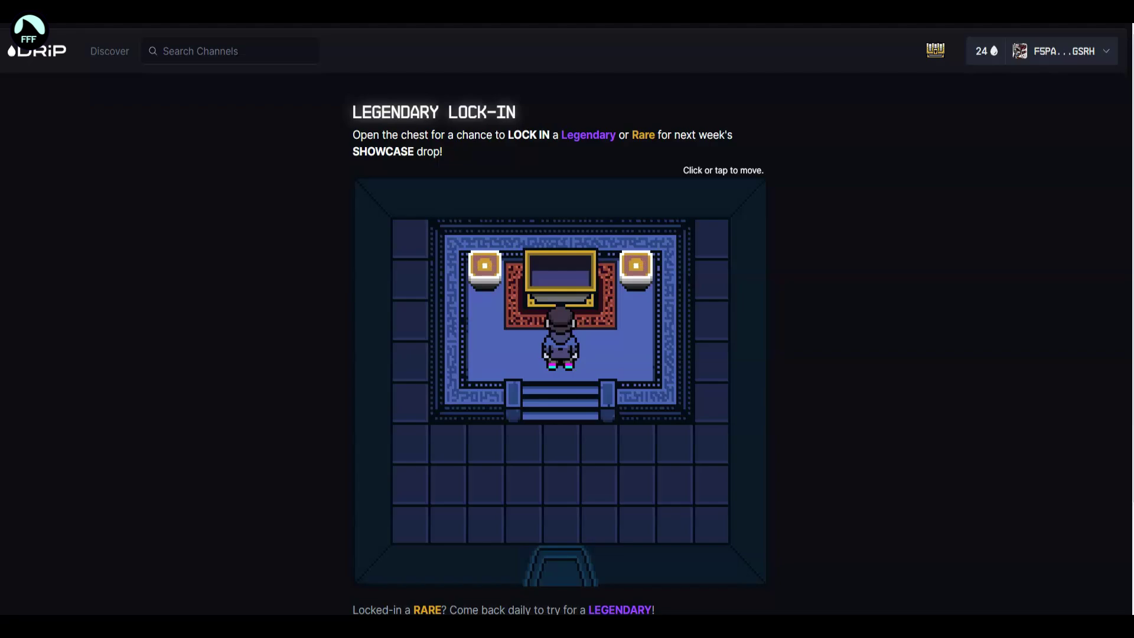
Scroll Phantom's Quests list, led by Mint a photo or video collectible.
key("alt+shift+p")
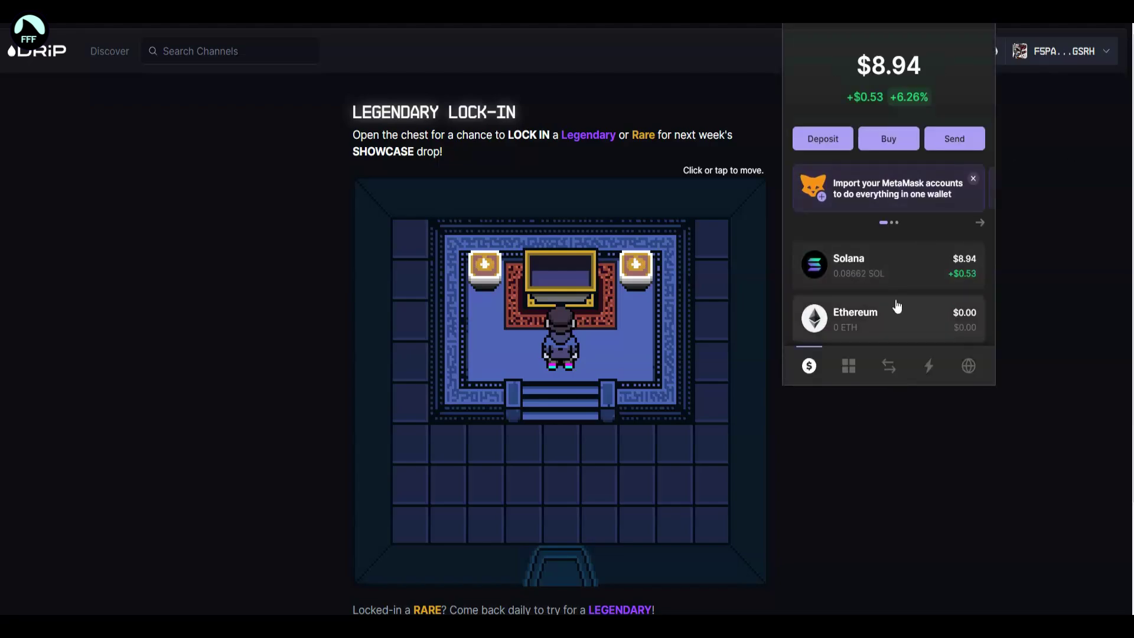
left_click(969, 366)
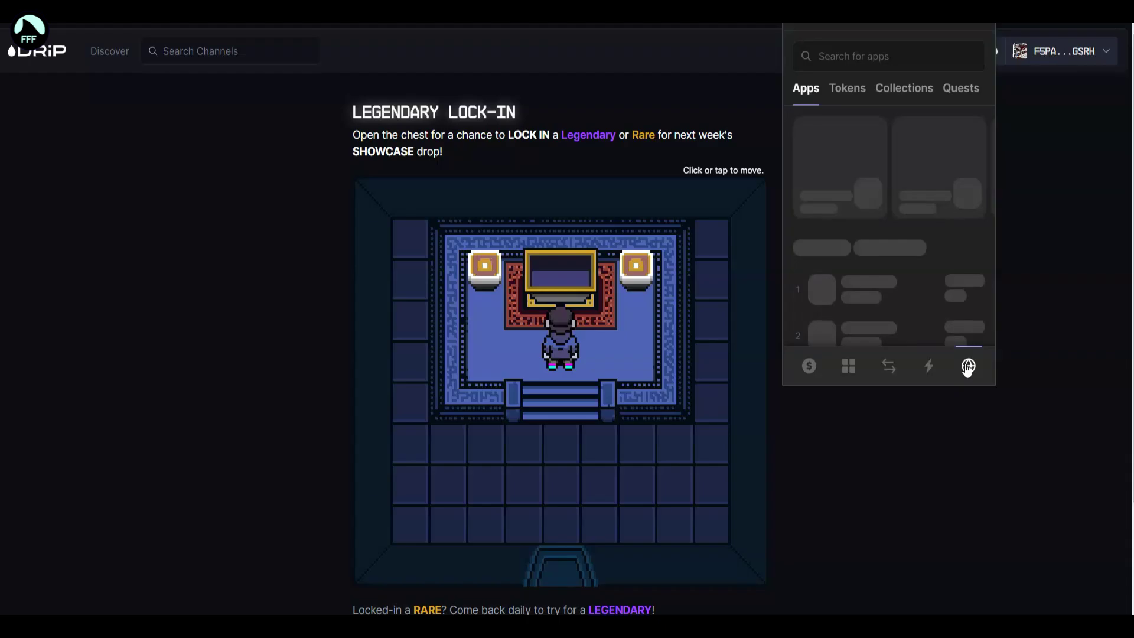
left_click(960, 88)
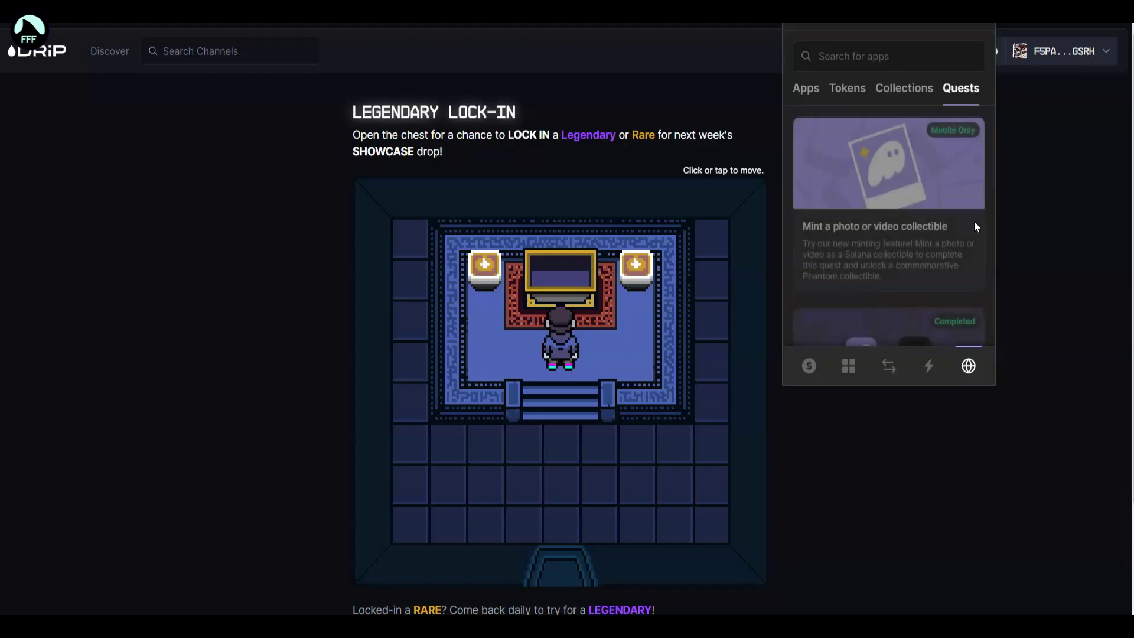
scroll(905, 260, "down", 5)
scroll(910, 224, "down", 3)
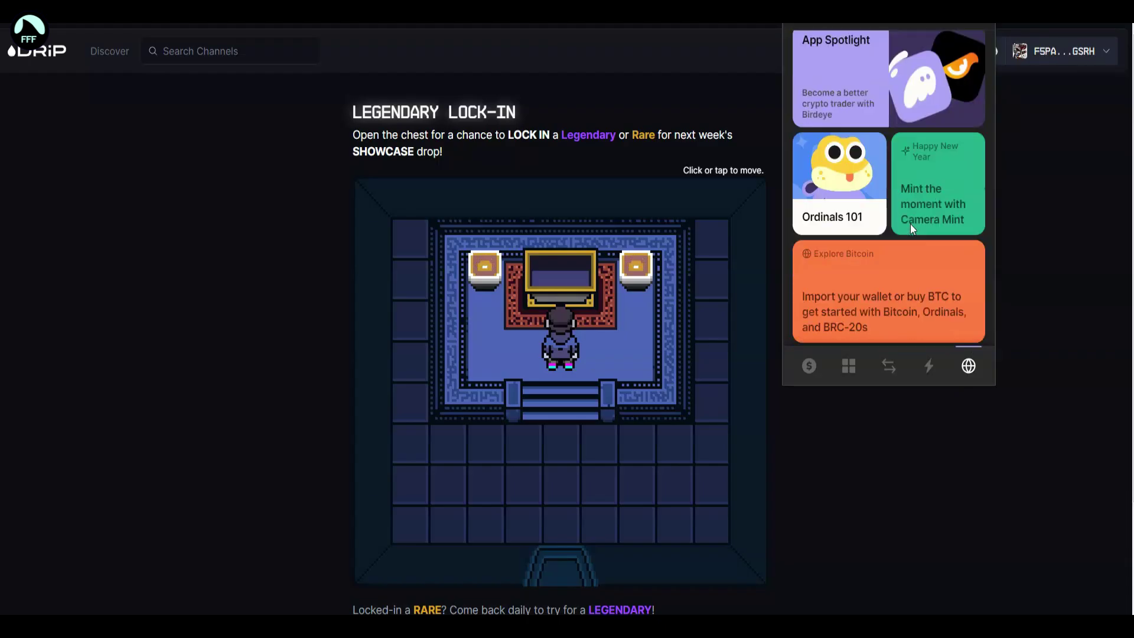
scroll(910, 223, "up", 3)
scroll(910, 224, "up", 5)
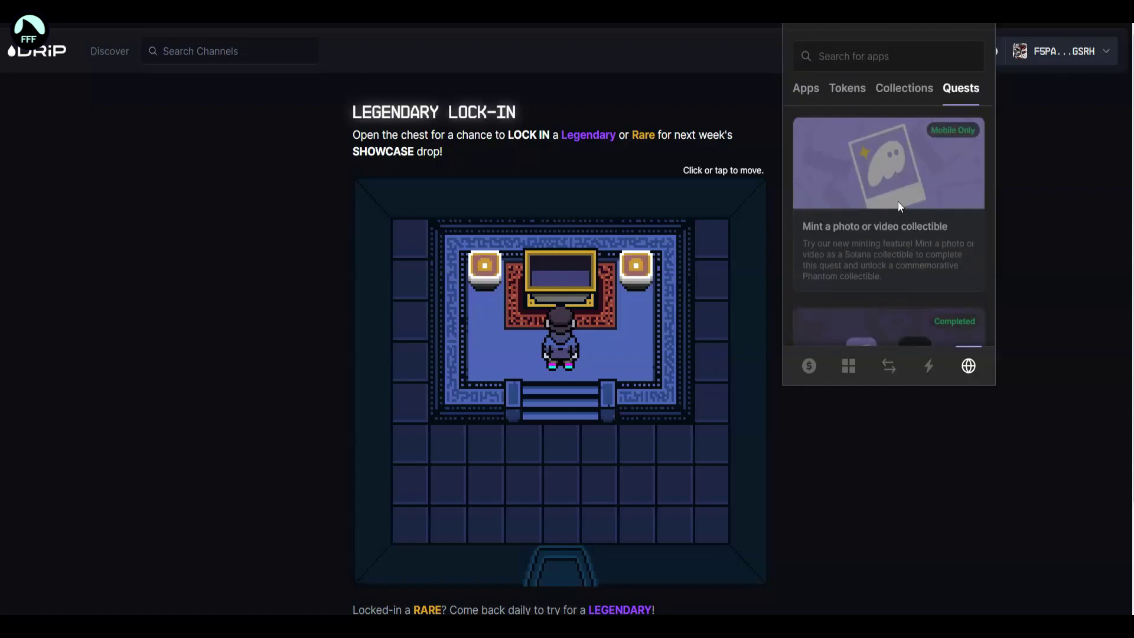
Set up a swap of the full 0.0836198 SOL balance into USD Coin and review the 8.56488 USDC quote and fees.
left_click(890, 367)
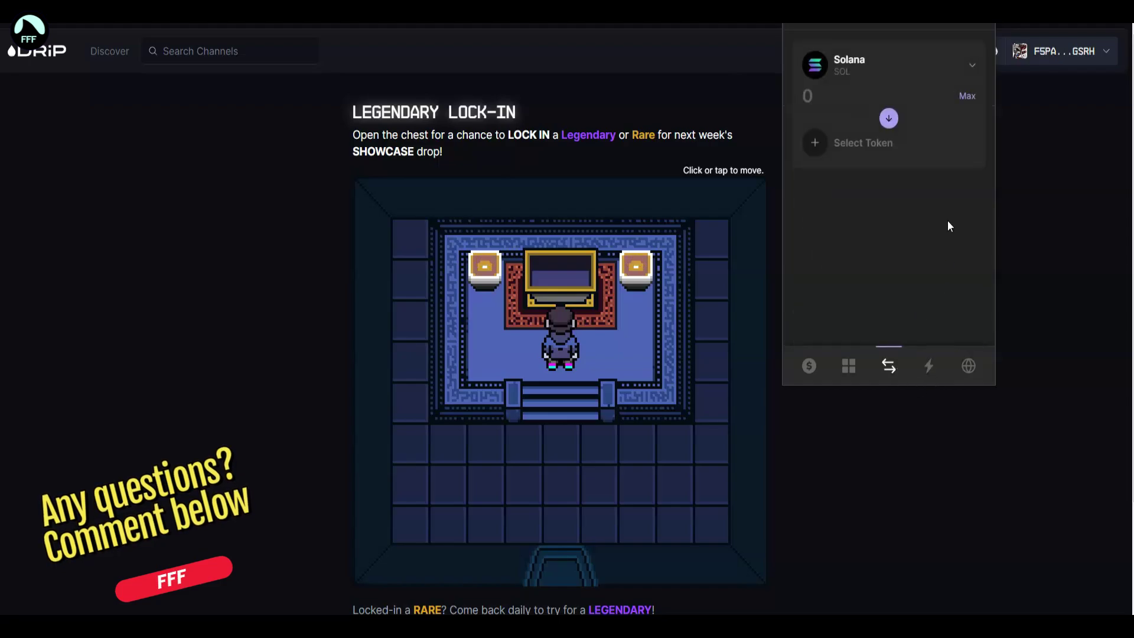
left_click(815, 143)
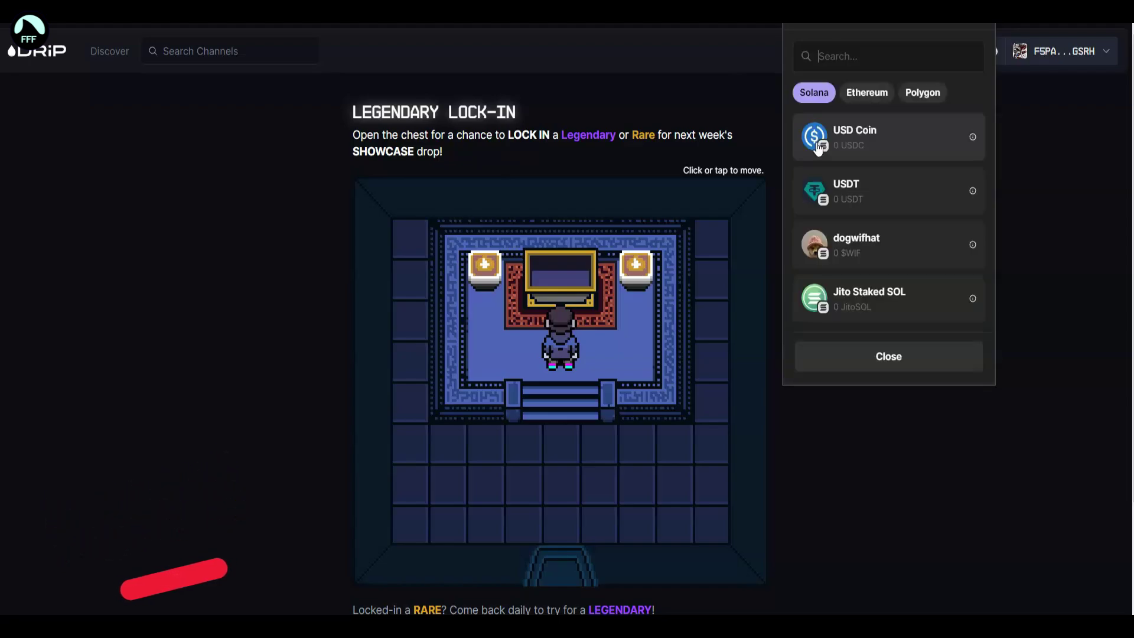
left_click(891, 144)
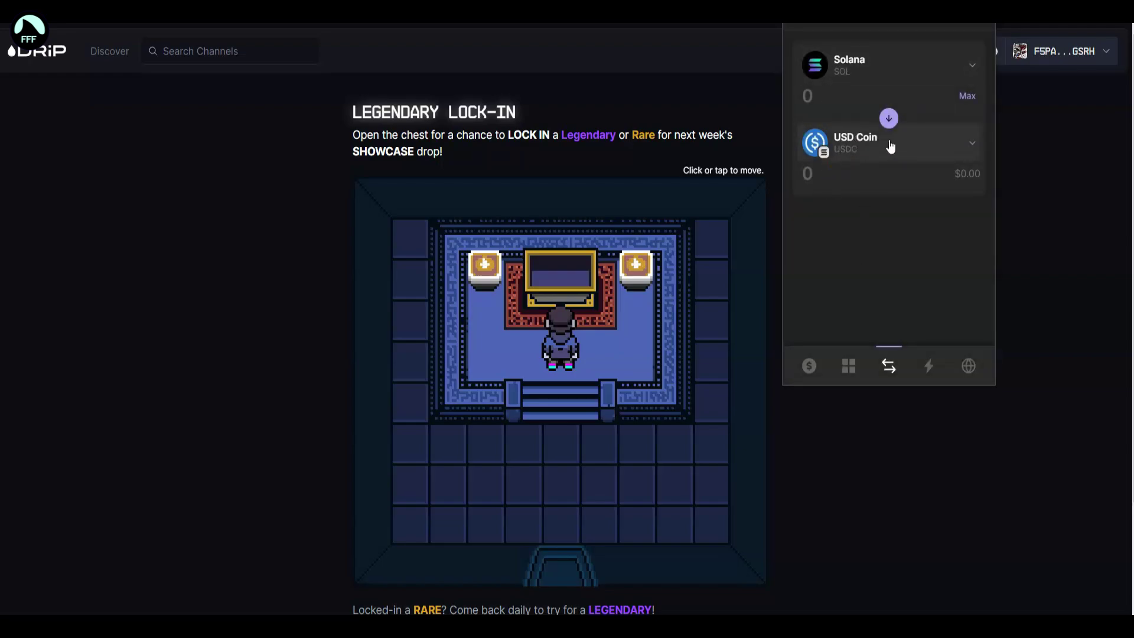
left_click(971, 100)
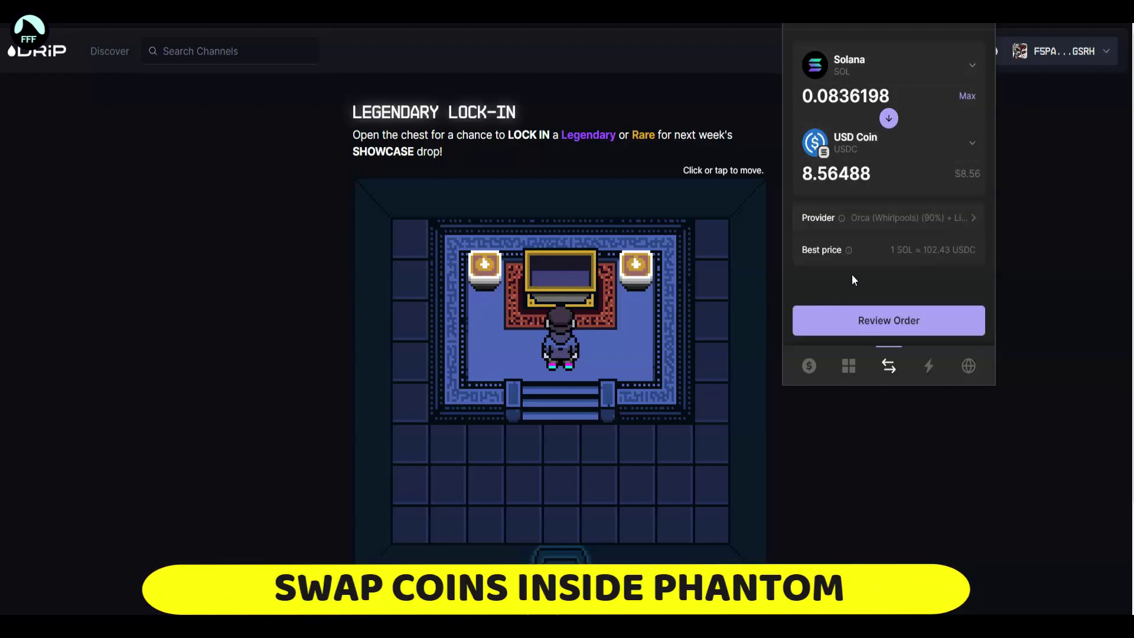
left_click(869, 321)
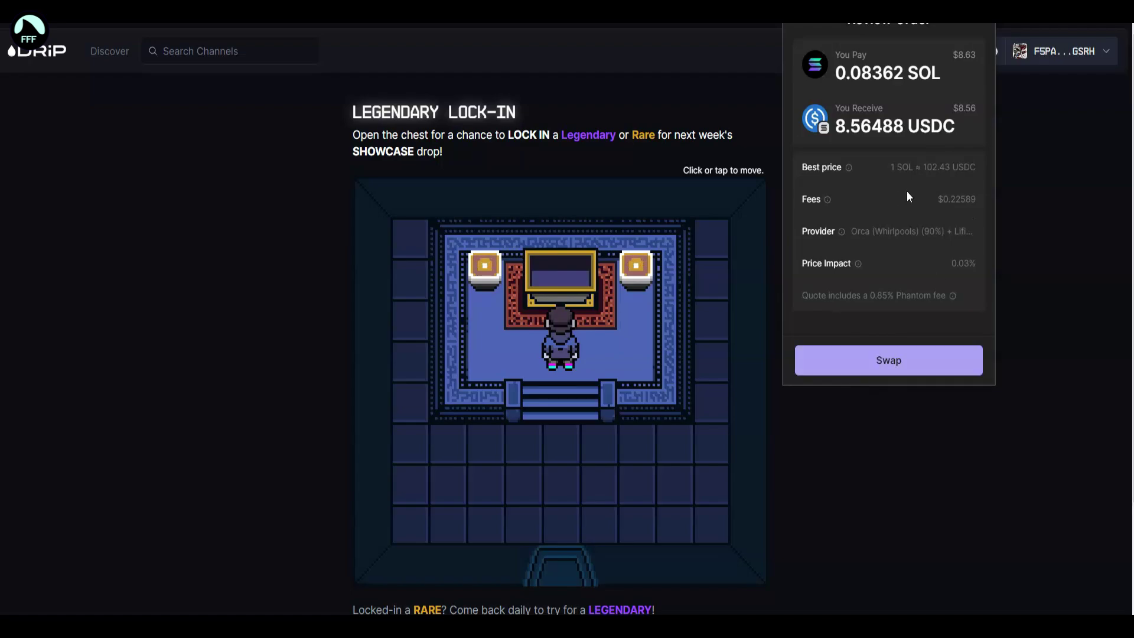
mouse_move(828, 202)
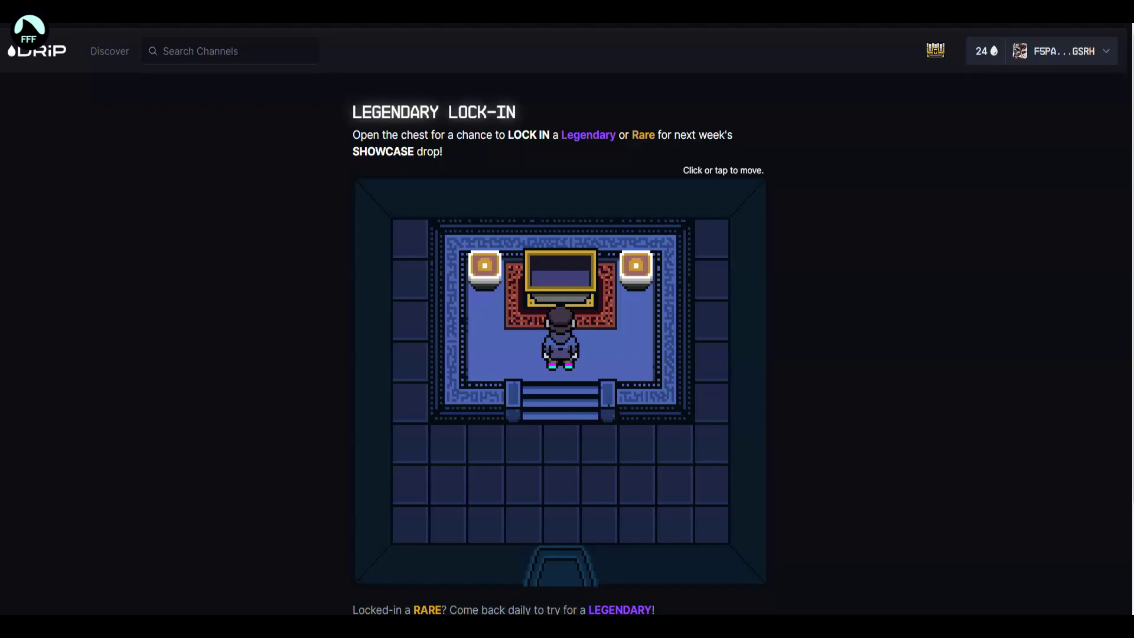
Open Phantom's Solana page and inspect the active 0.02774 SOL stake with Rustiq Technology.
key("alt+shift+p")
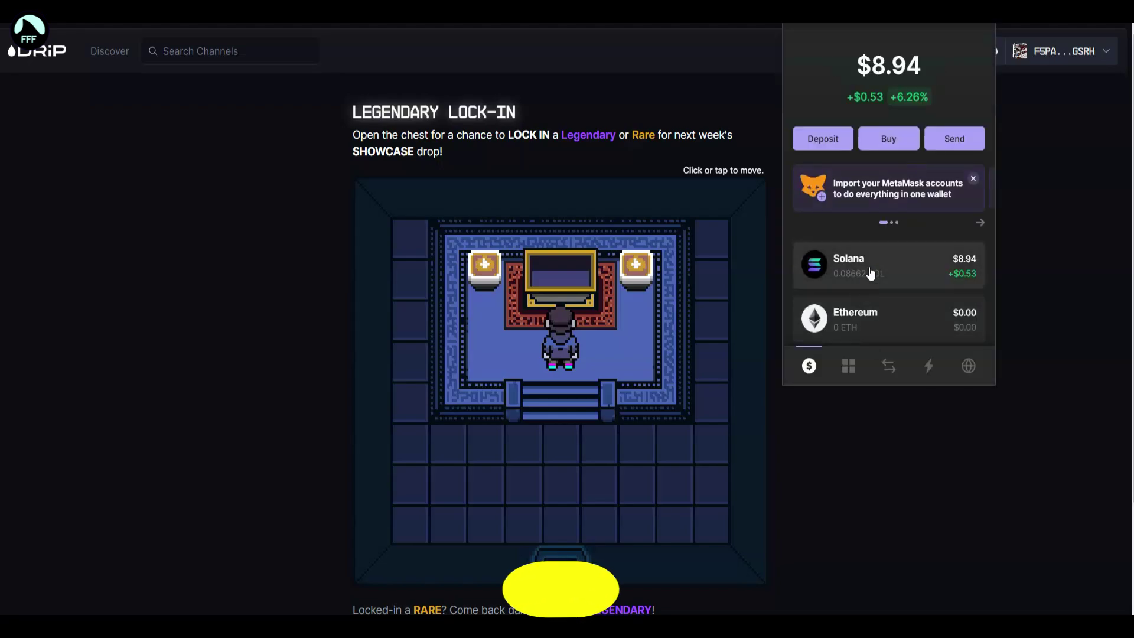
left_click(870, 273)
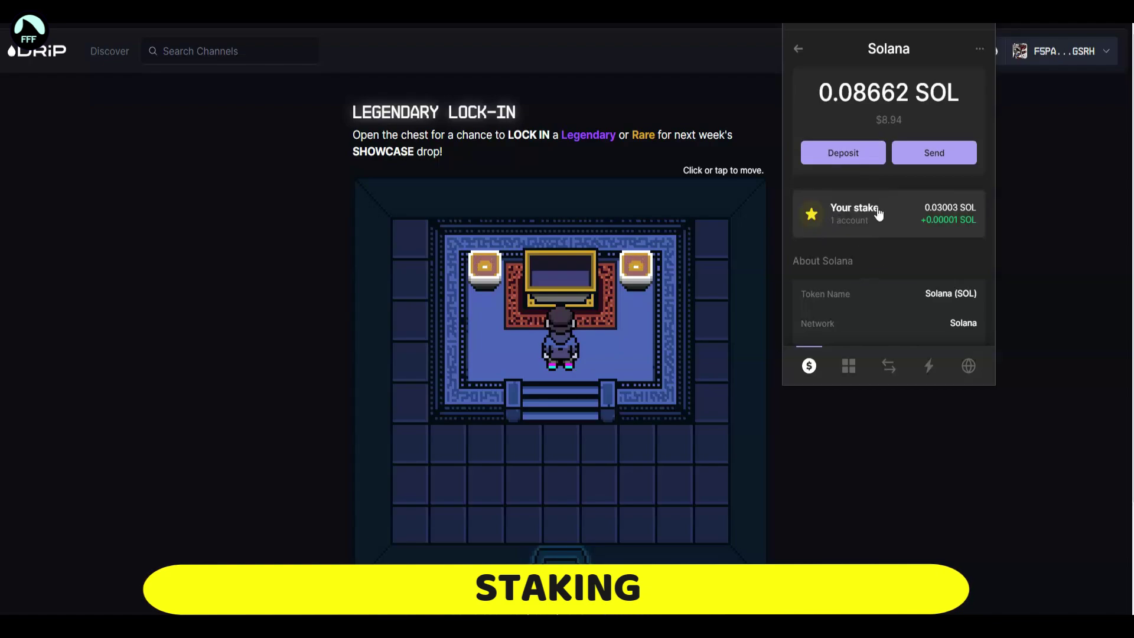
left_click(880, 214)
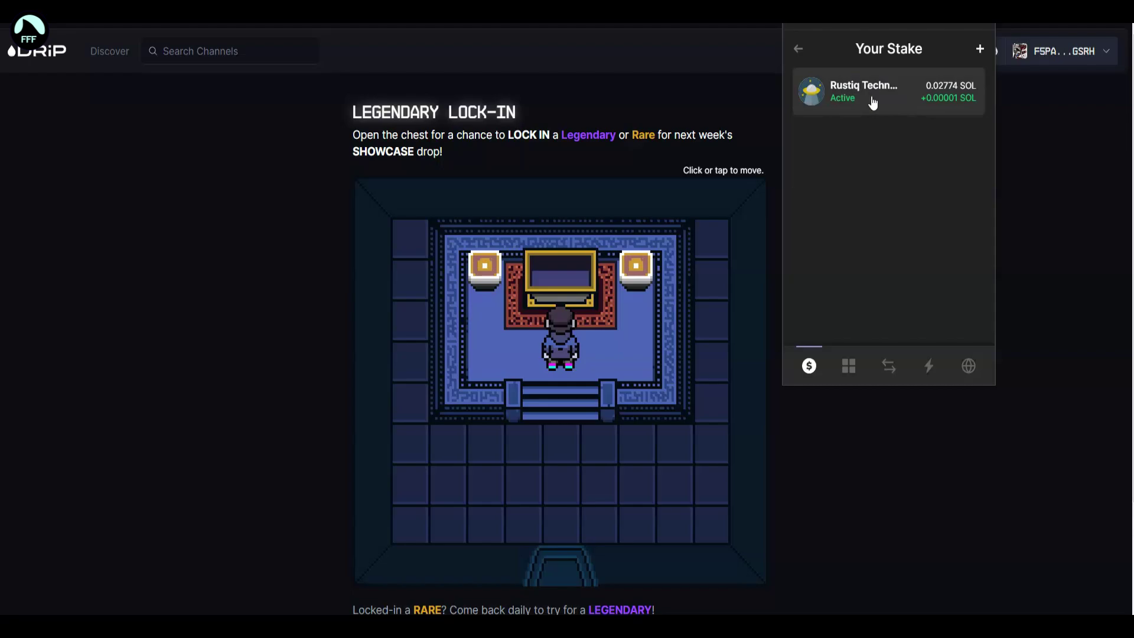
left_click(889, 97)
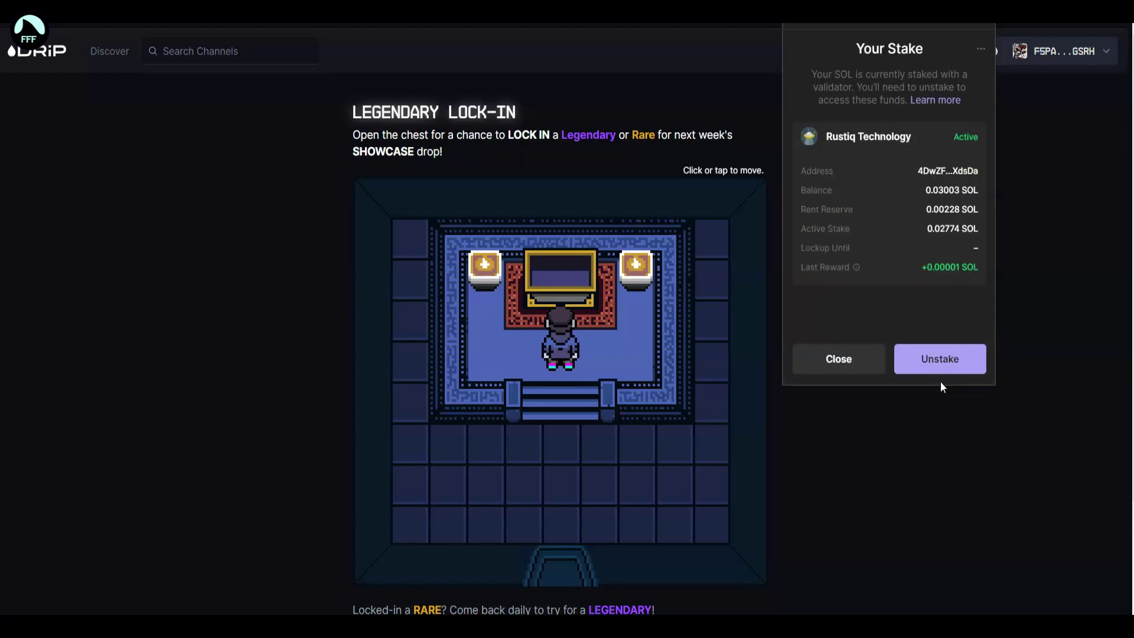
left_click(945, 365)
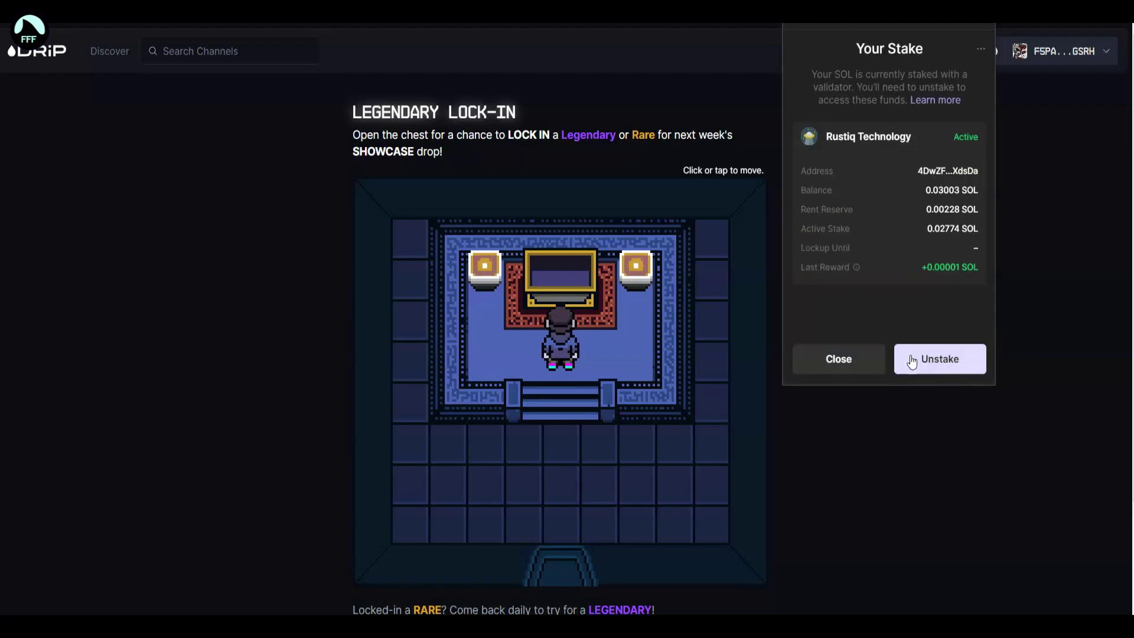
left_click(832, 372)
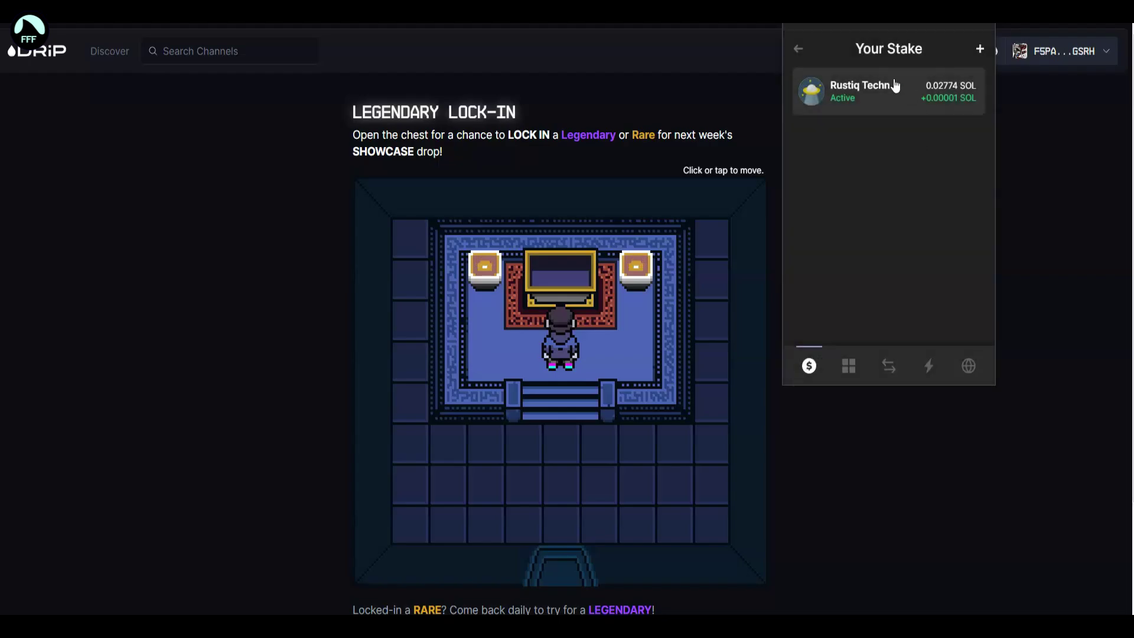
Browse the validator list and view Rustiq Technology's APY, commission and total stake.
left_click(981, 49)
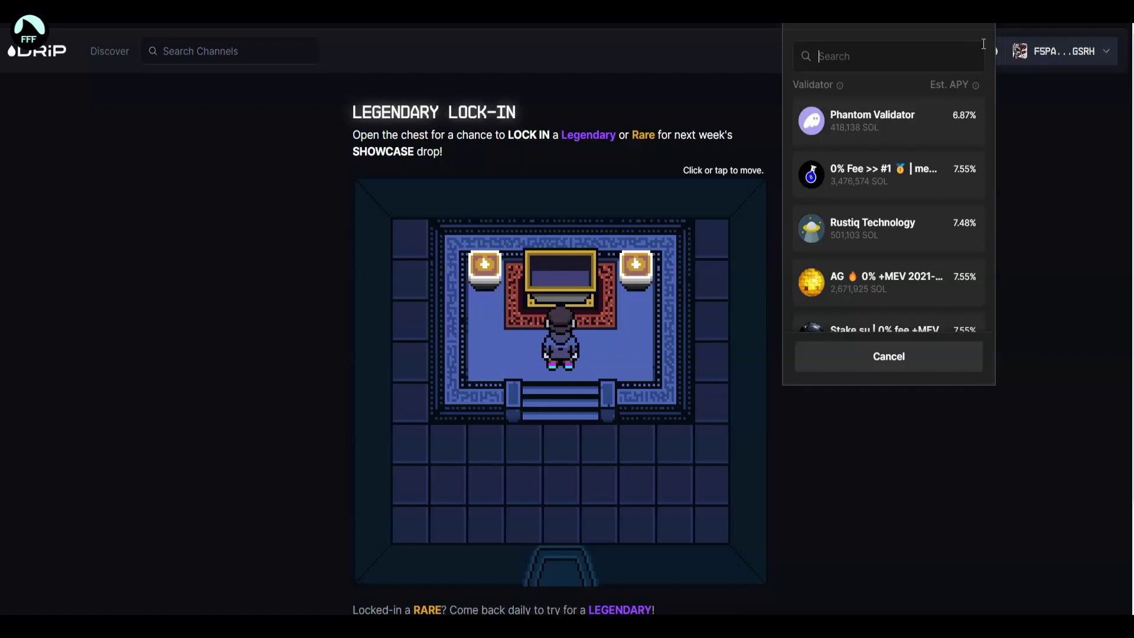
scroll(878, 245, "down", 3)
scroll(880, 247, "down", 2)
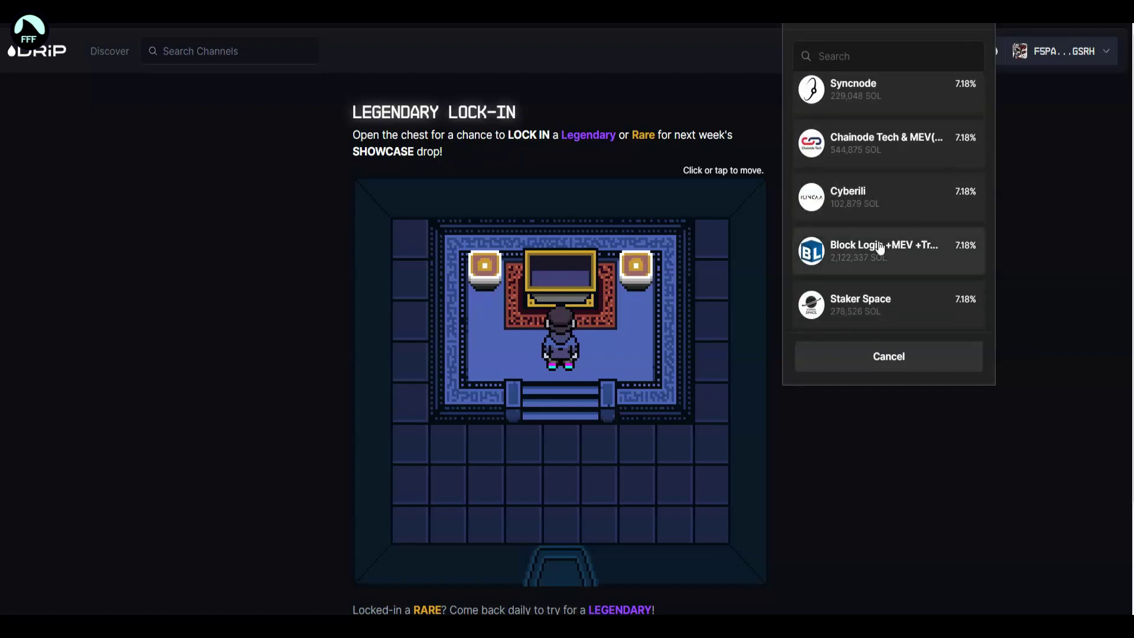
scroll(880, 246, "up", 5)
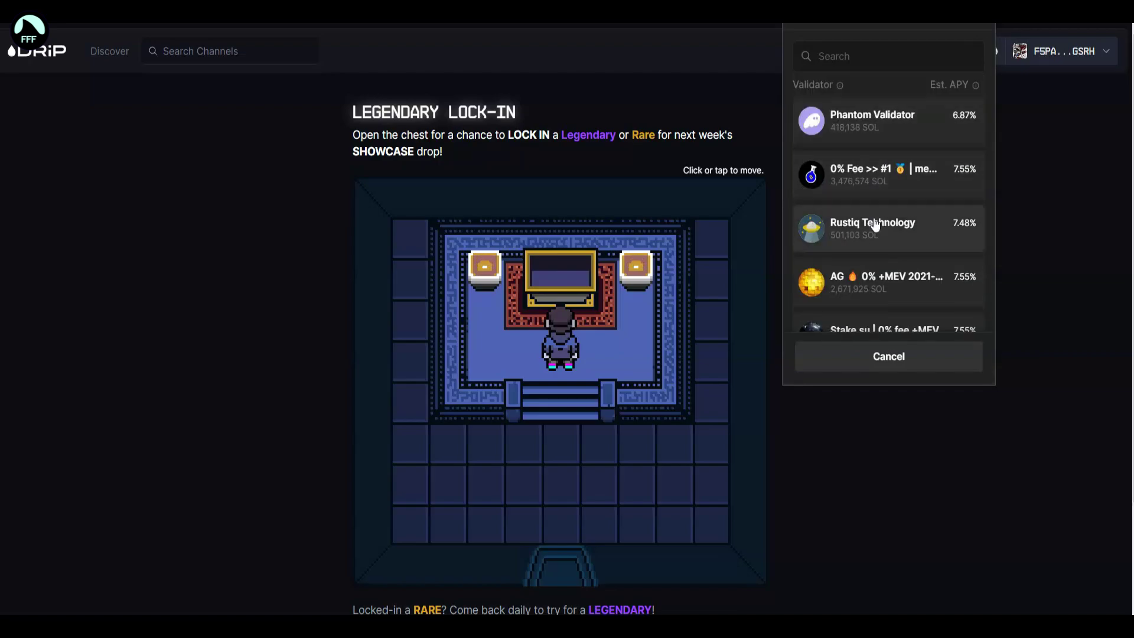
left_click(867, 233)
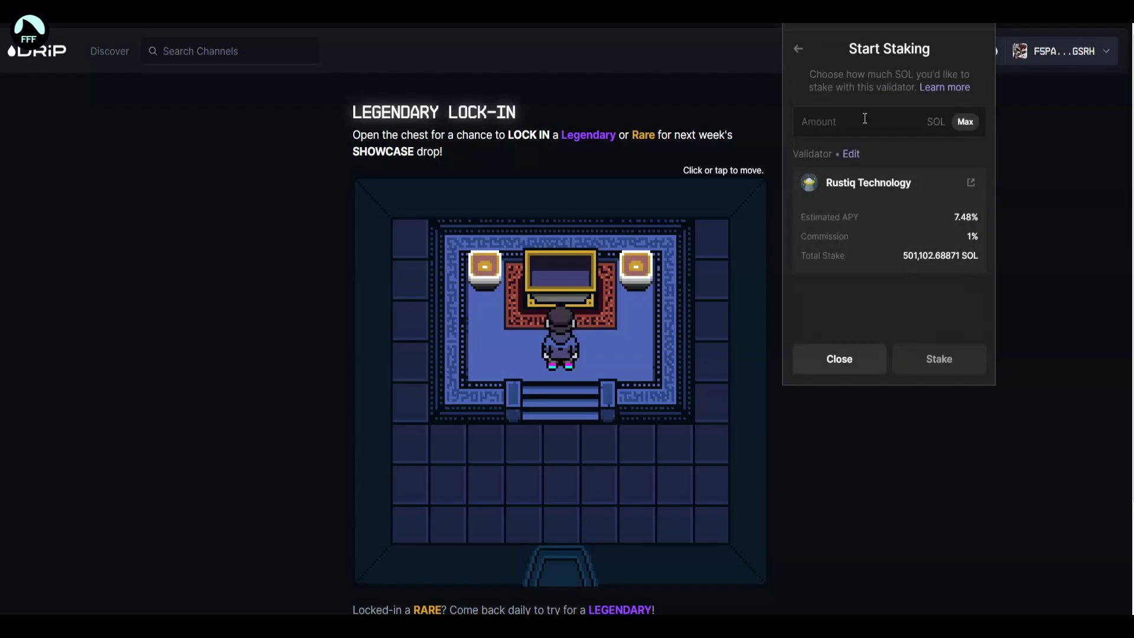
left_click(798, 49)
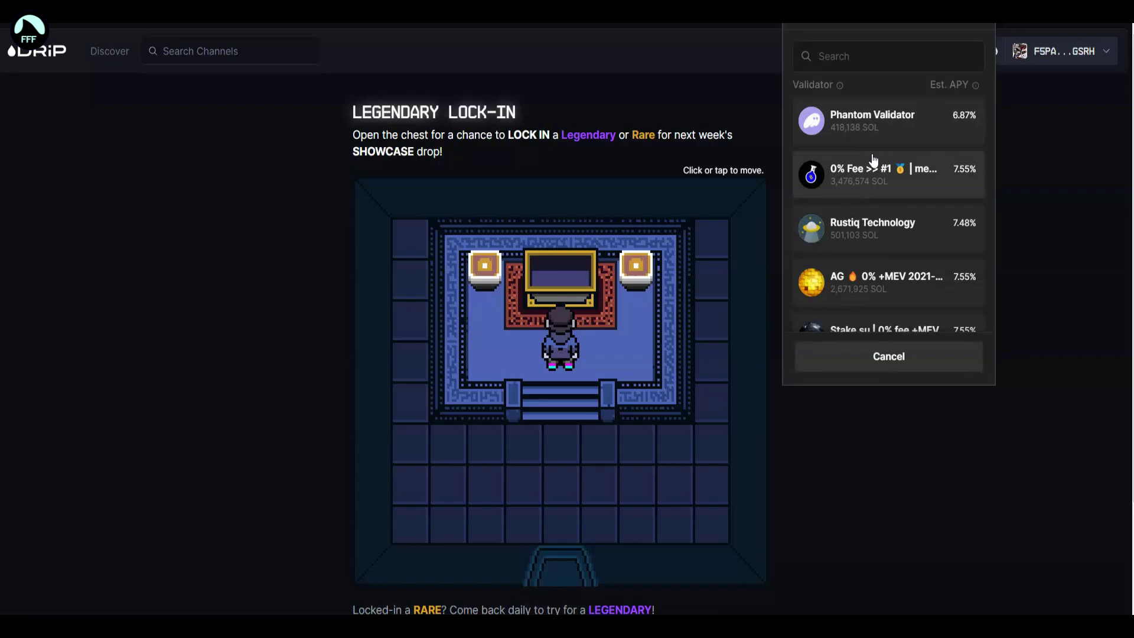
Compare the staking details of the 0% fee validator and Phantom Validator.
left_click(872, 155)
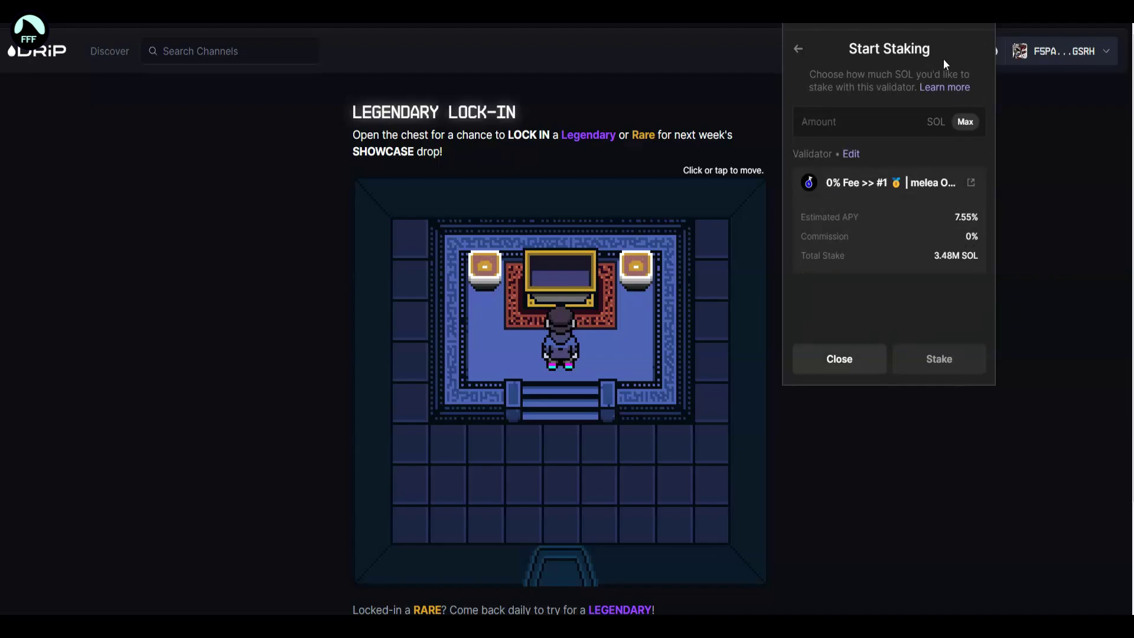
left_click(798, 49)
left_click(915, 115)
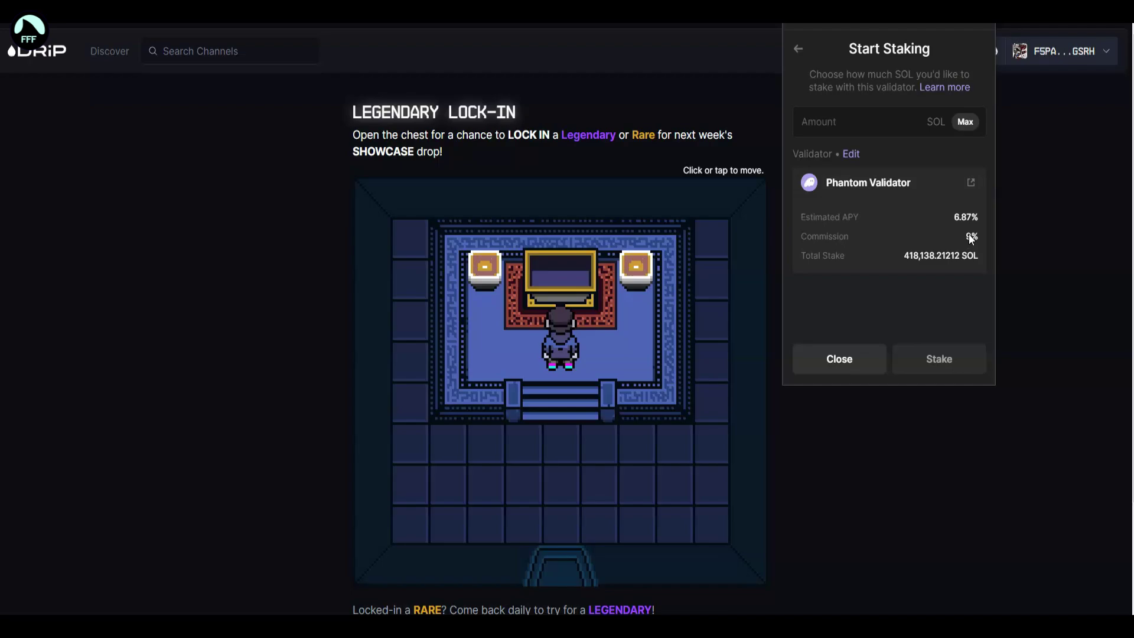
left_click(799, 52)
Scroll through the validators, then cancel without creating a new stake.
scroll(898, 271, "down", 5)
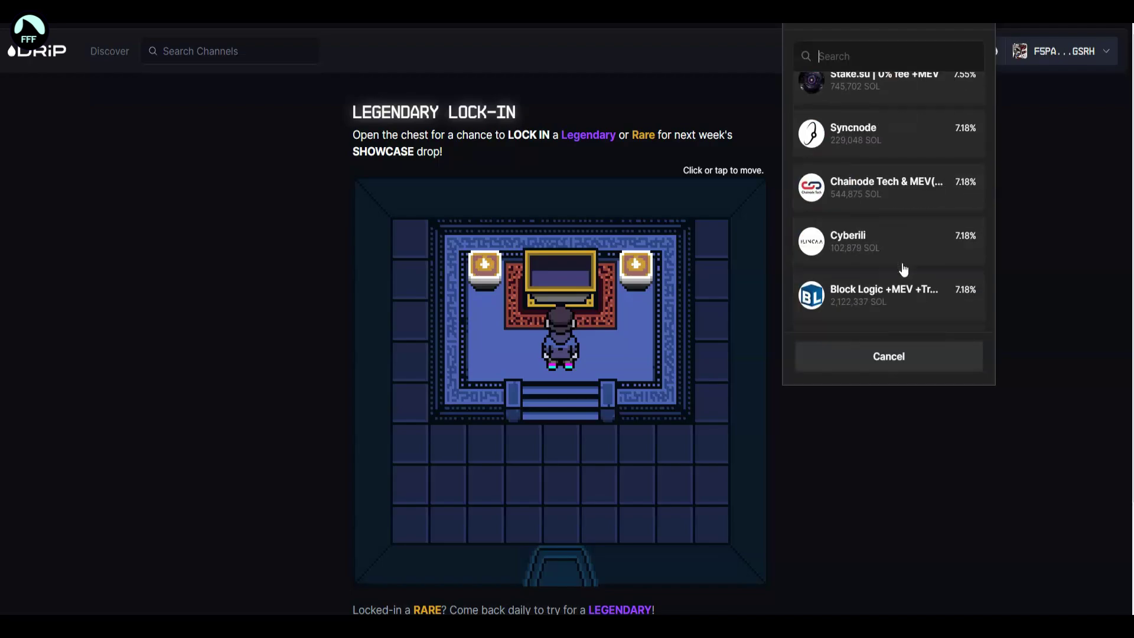
scroll(901, 269, "down", 1)
scroll(899, 254, "up", 2)
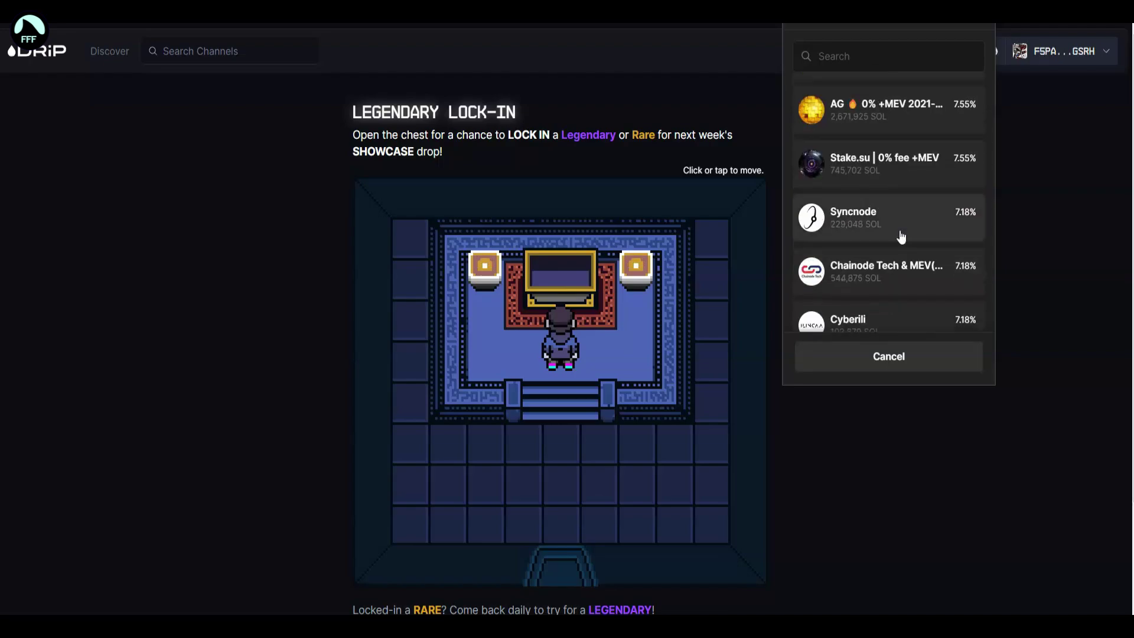
scroll(901, 236, "up", 3)
mouse_move(807, 79)
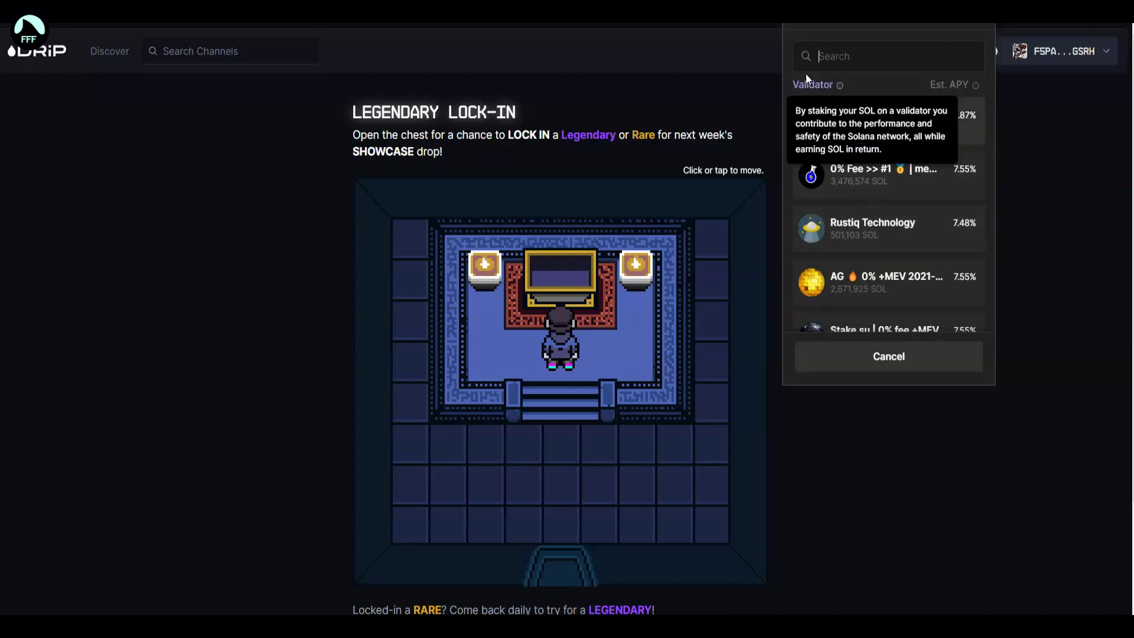
left_click(889, 356)
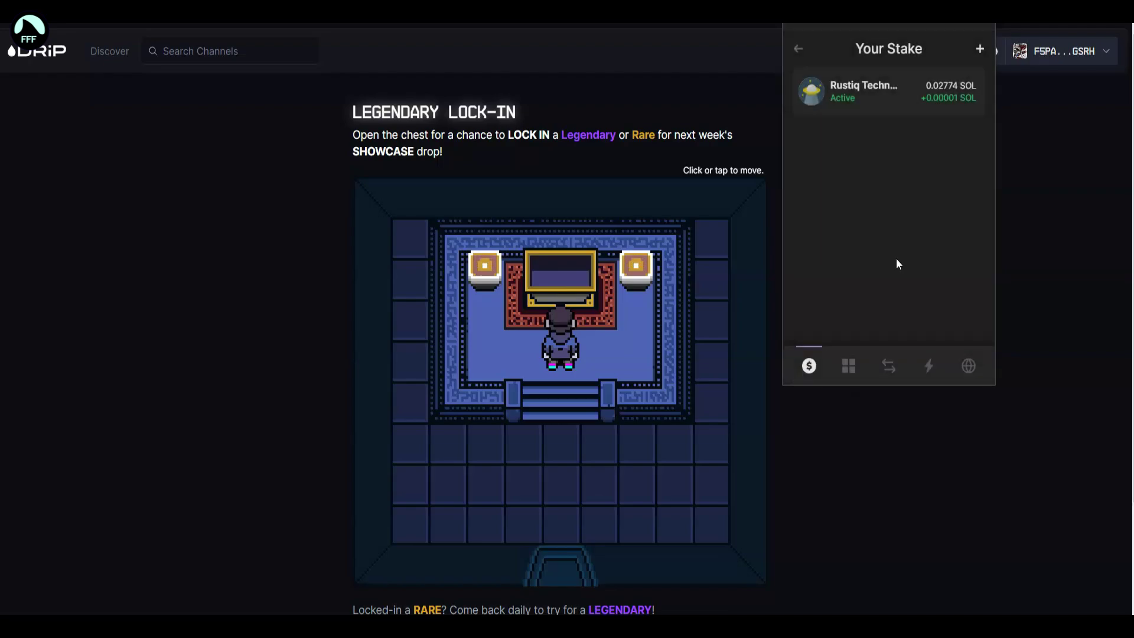
Reopen the Rustiq Technology stake details from the Your stake list, then close them.
left_click(799, 52)
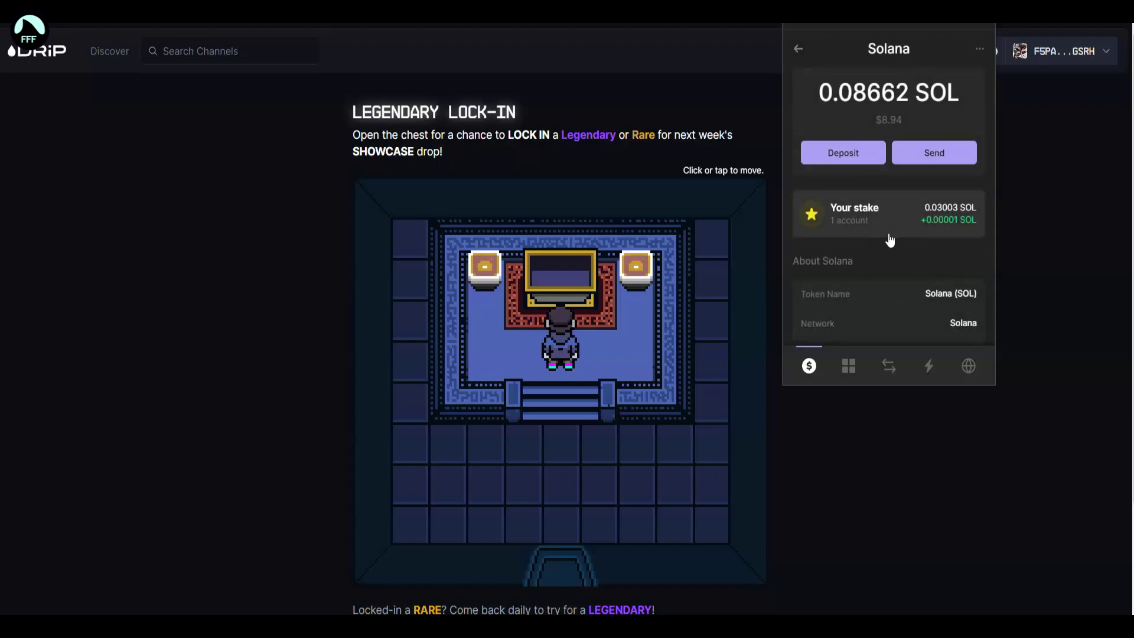
left_click(945, 214)
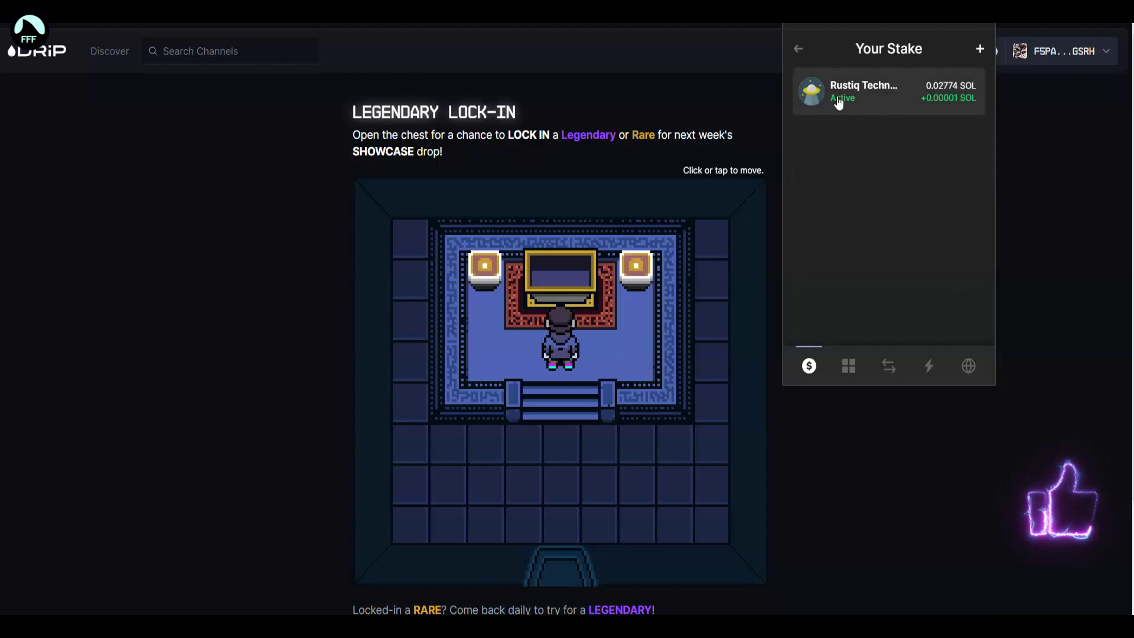
left_click(899, 94)
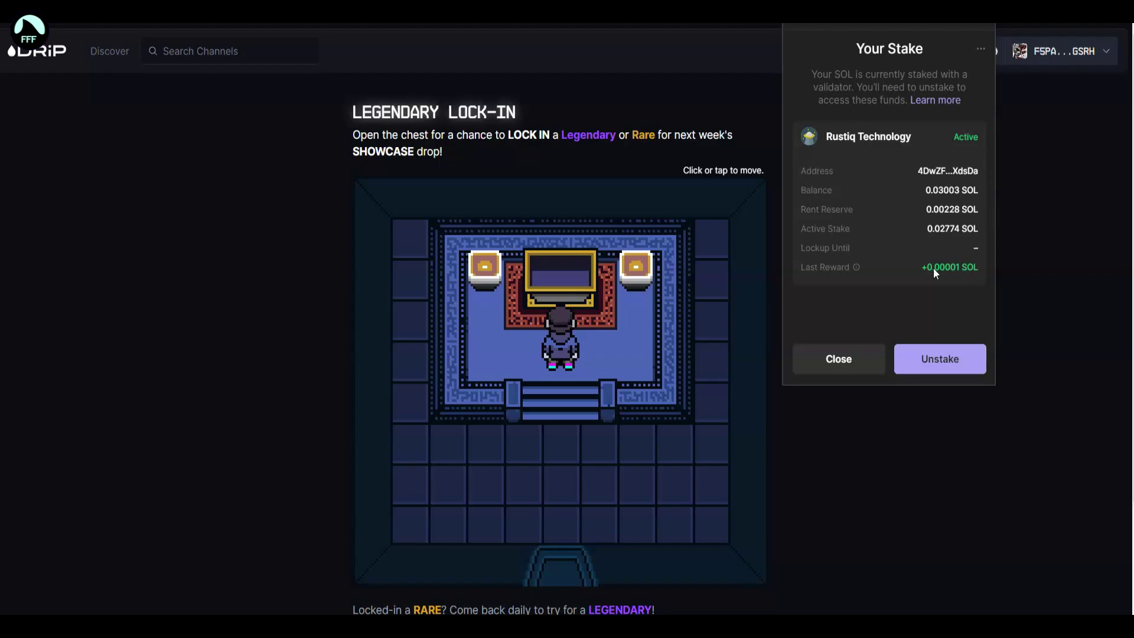
key("Escape")
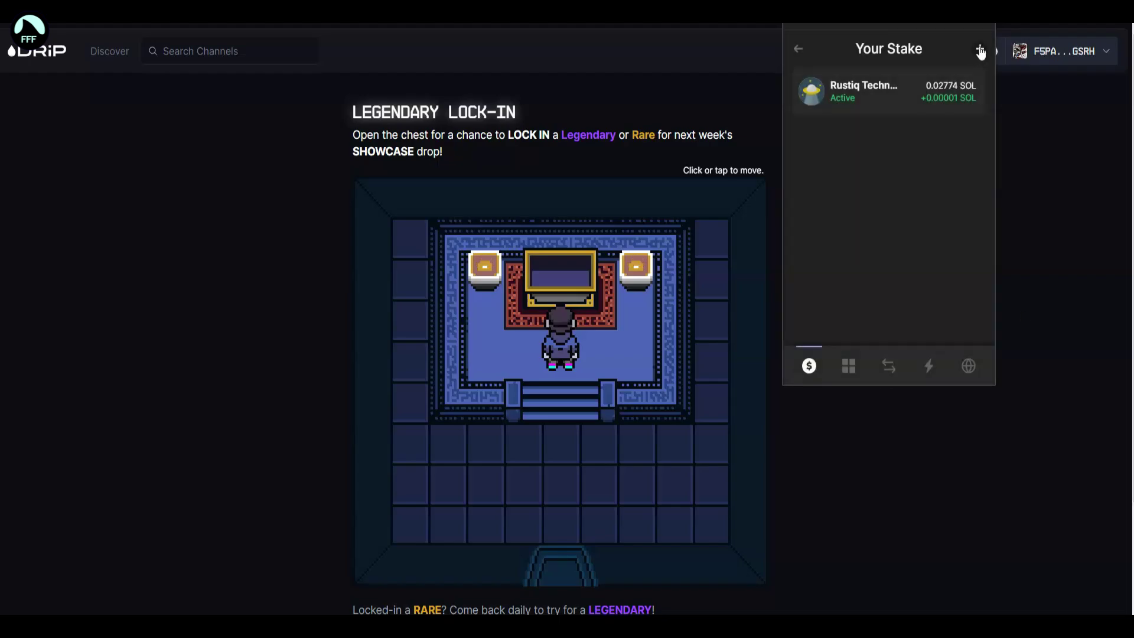
Cancel the new-stake validator list and return to the Solana page showing 0.08662 SOL.
left_click(981, 48)
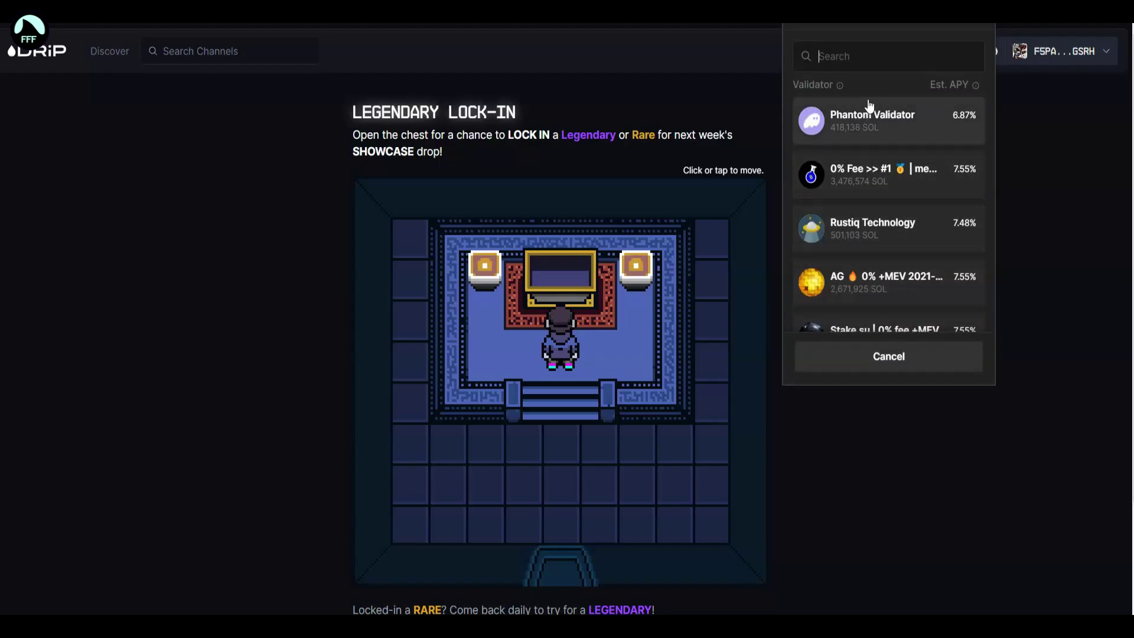
scroll(865, 185, "down", 5)
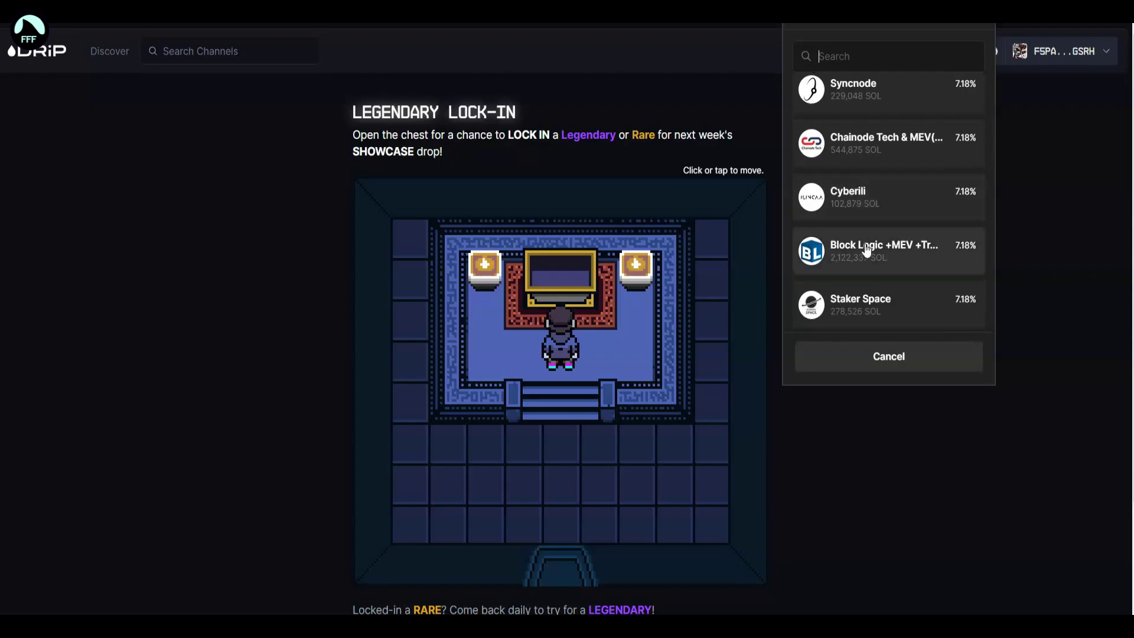
scroll(873, 296, "up", 5)
left_click(873, 362)
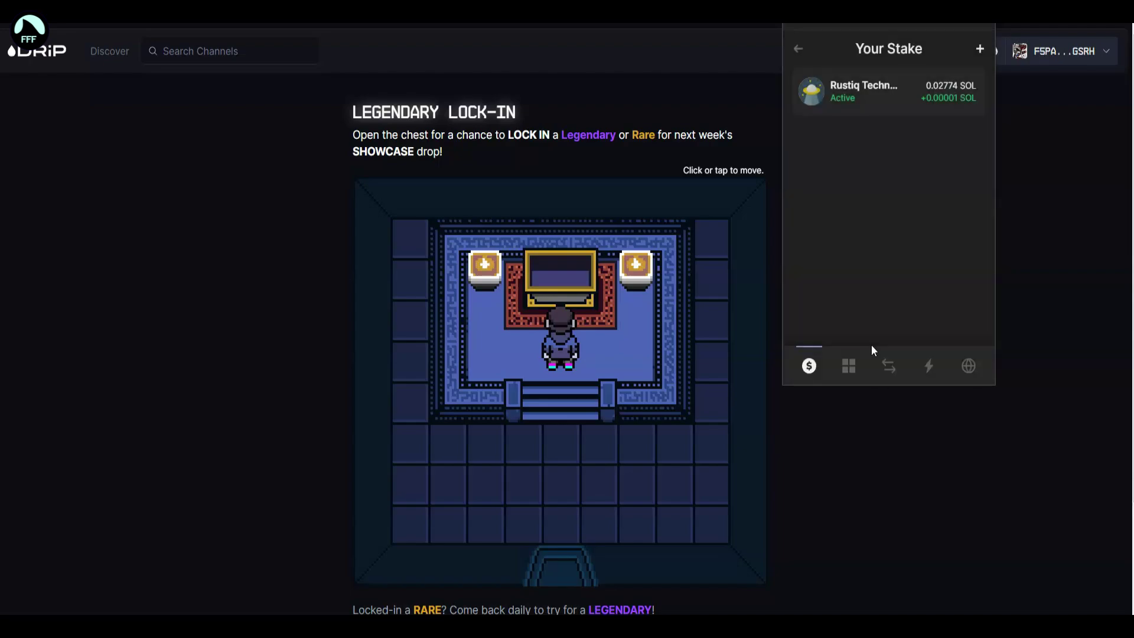
left_click(795, 52)
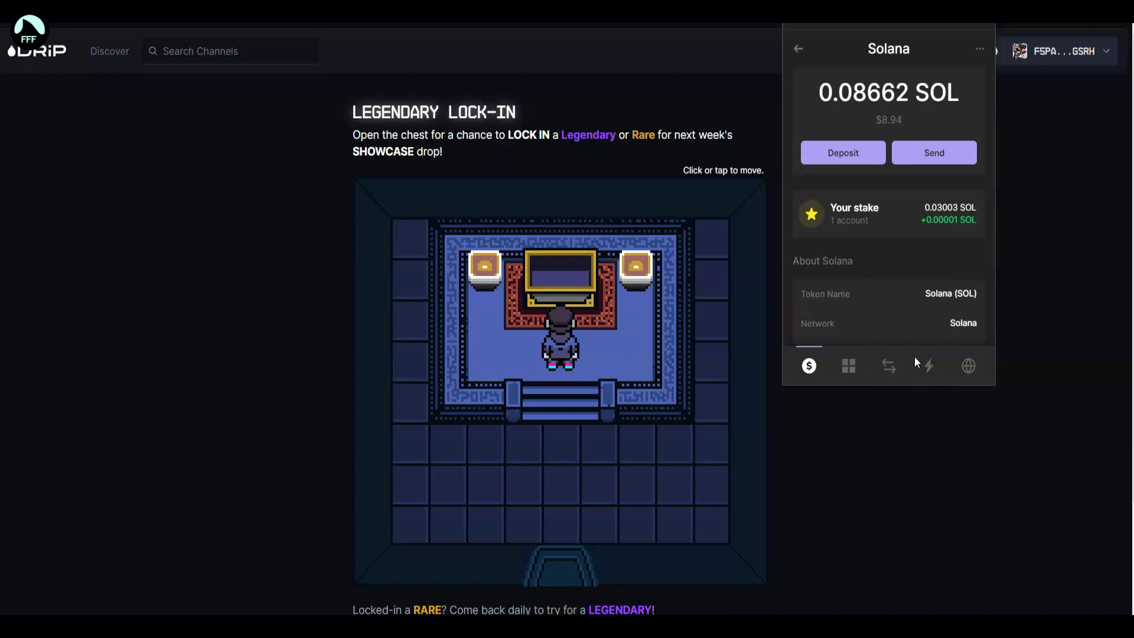
Look through the explore, activity, swap and collectibles views.
left_click(967, 367)
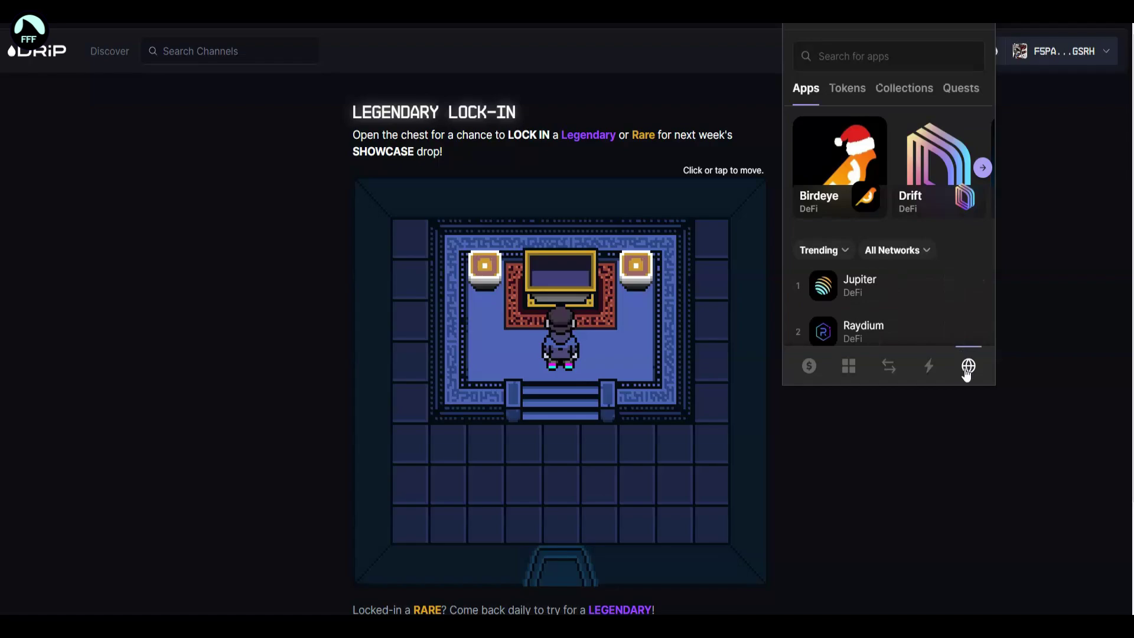
left_click(930, 367)
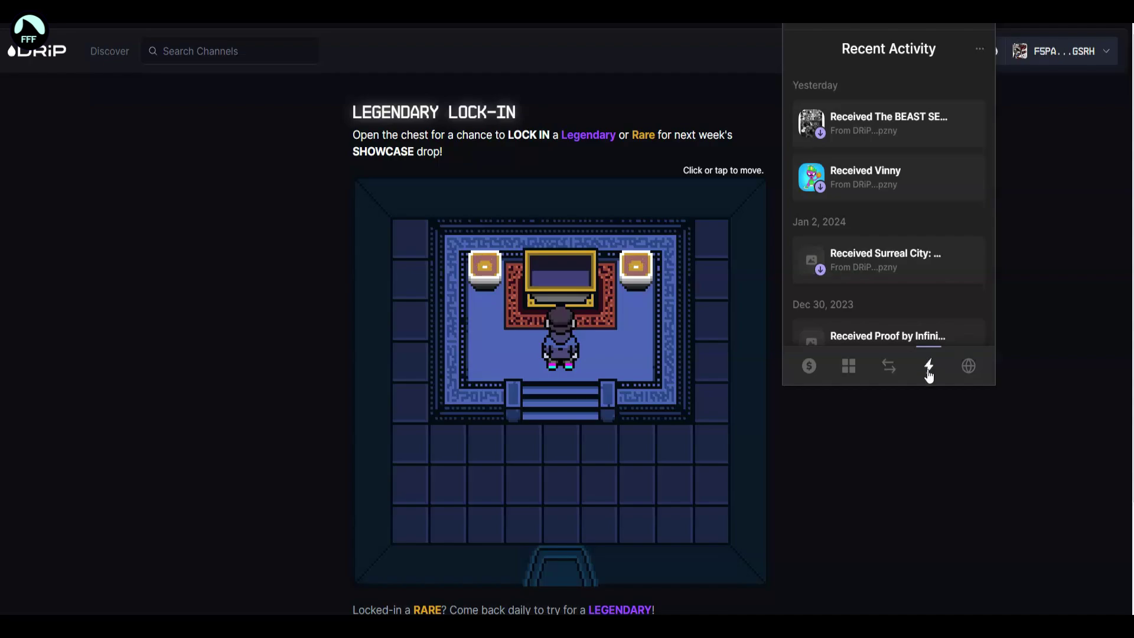
left_click(893, 370)
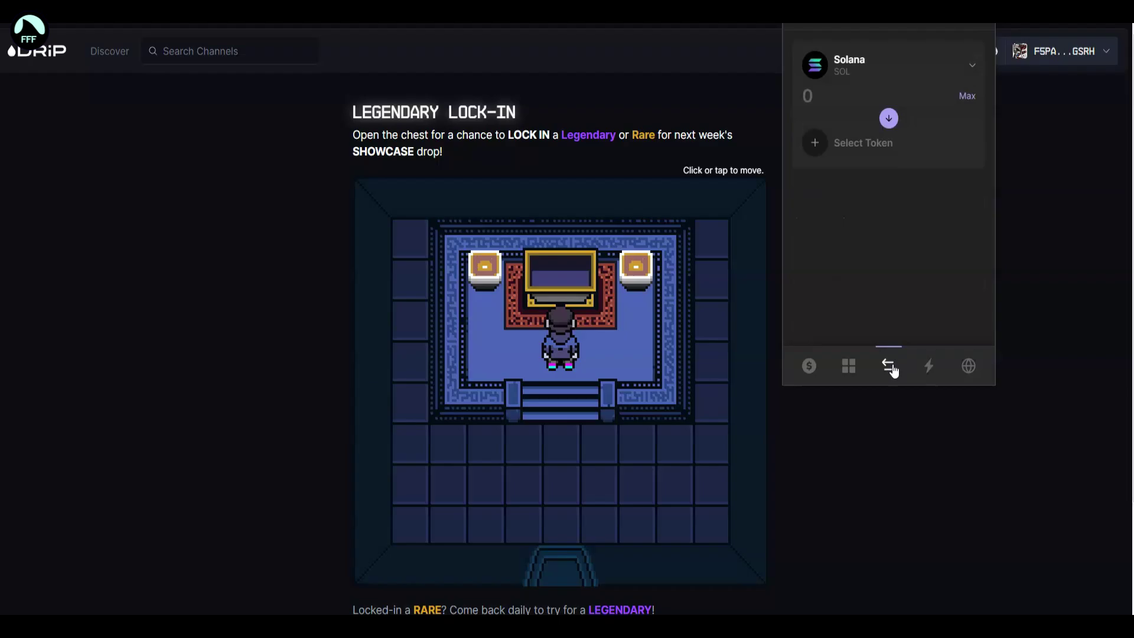
left_click(854, 371)
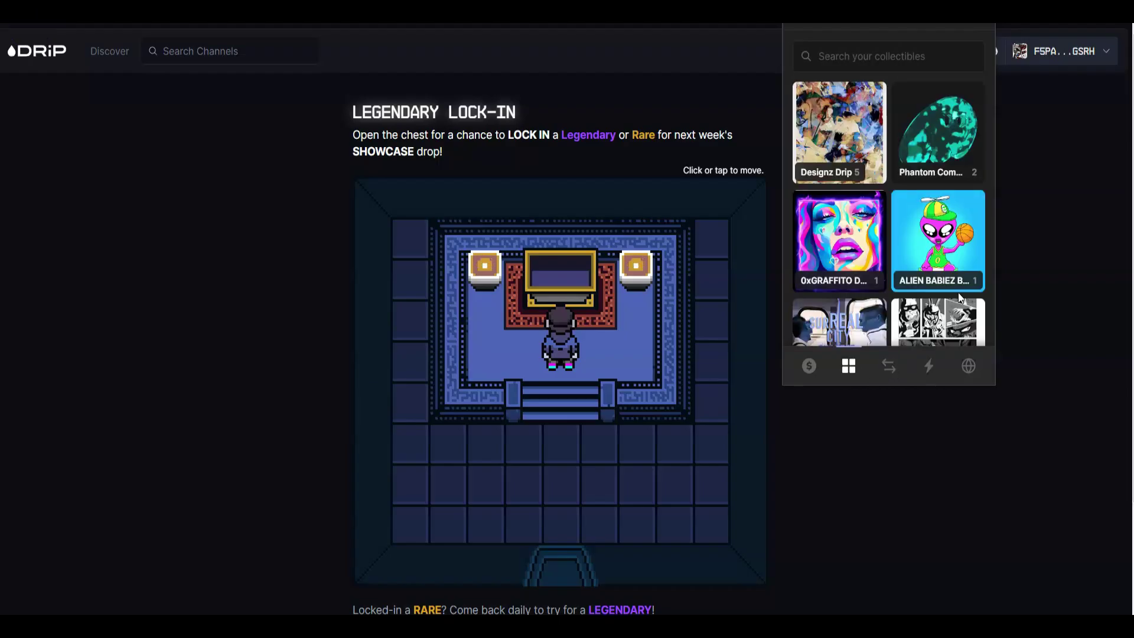
View the Designz Drip collection, then return to the $8.94 token balances.
left_click(828, 109)
scroll(931, 247, "down", 1)
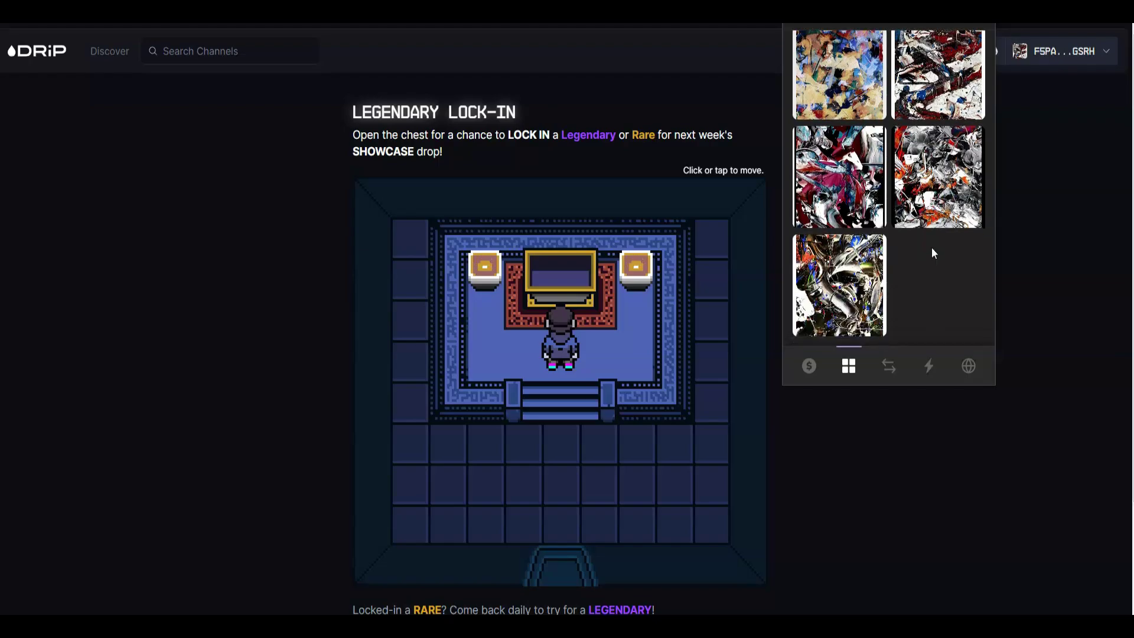
scroll(931, 247, "up", 1)
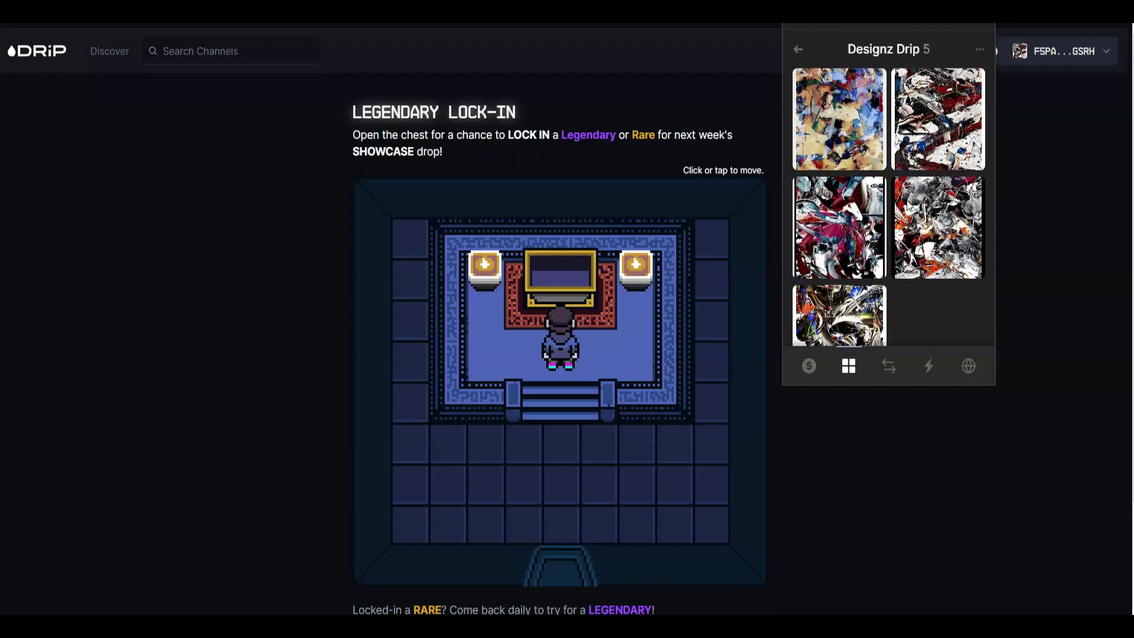
left_click(799, 50)
scroll(924, 165, "down", 3)
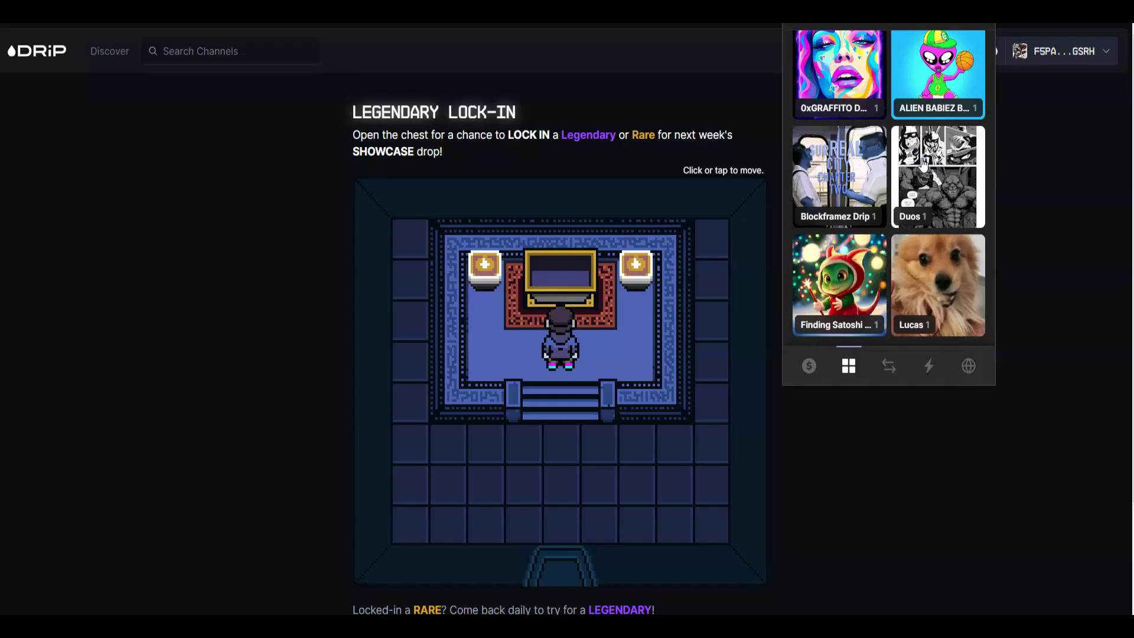
left_click(810, 368)
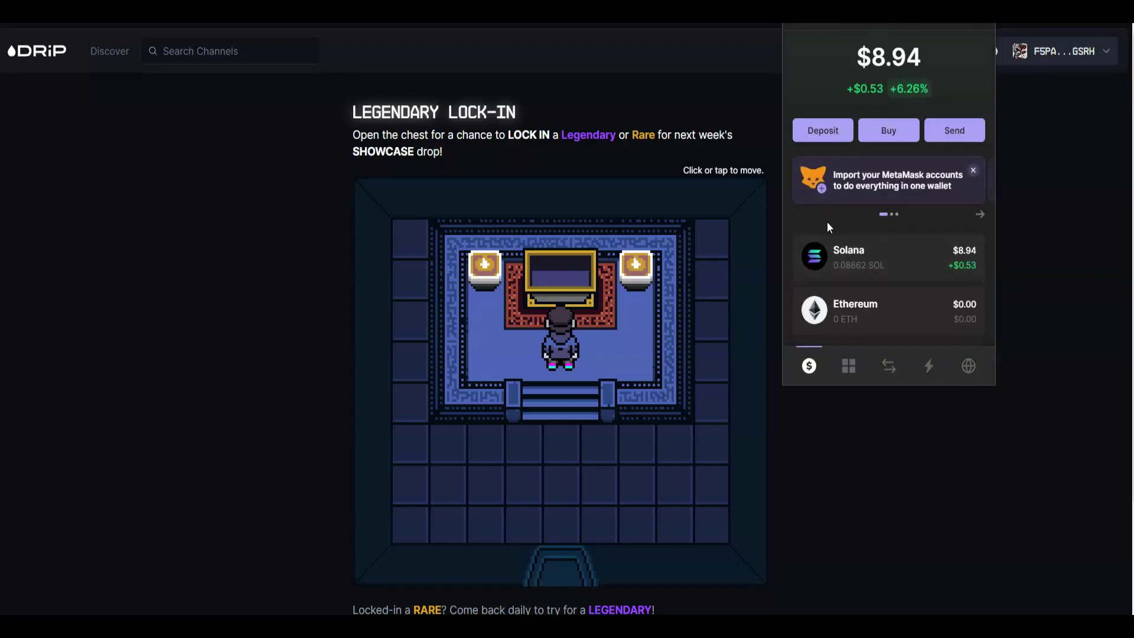
scroll(827, 225, "down", 2)
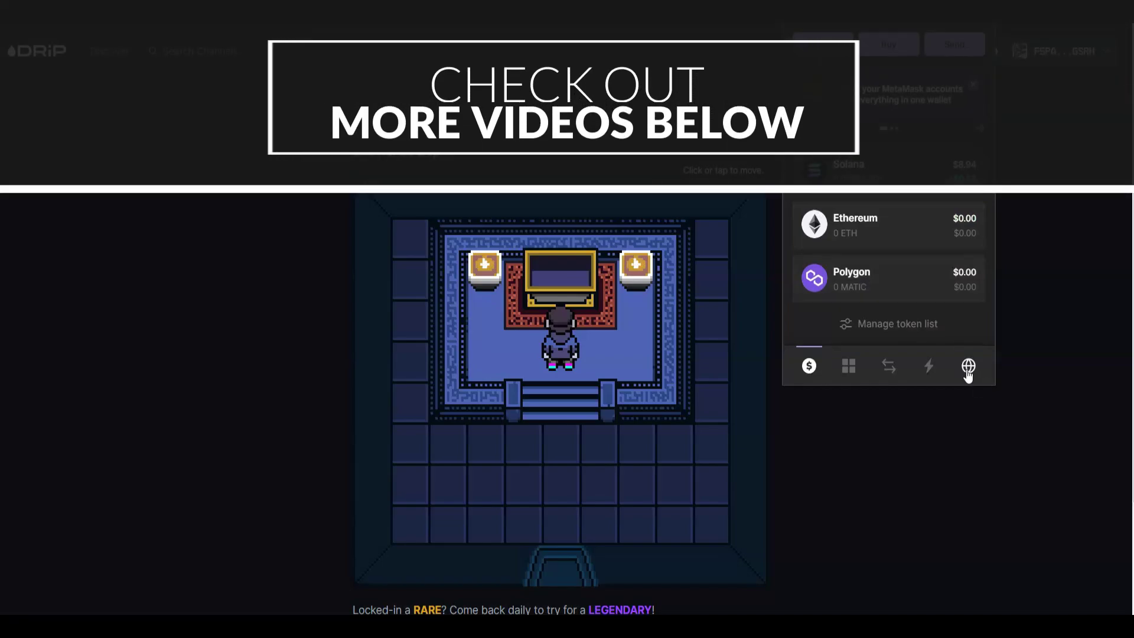